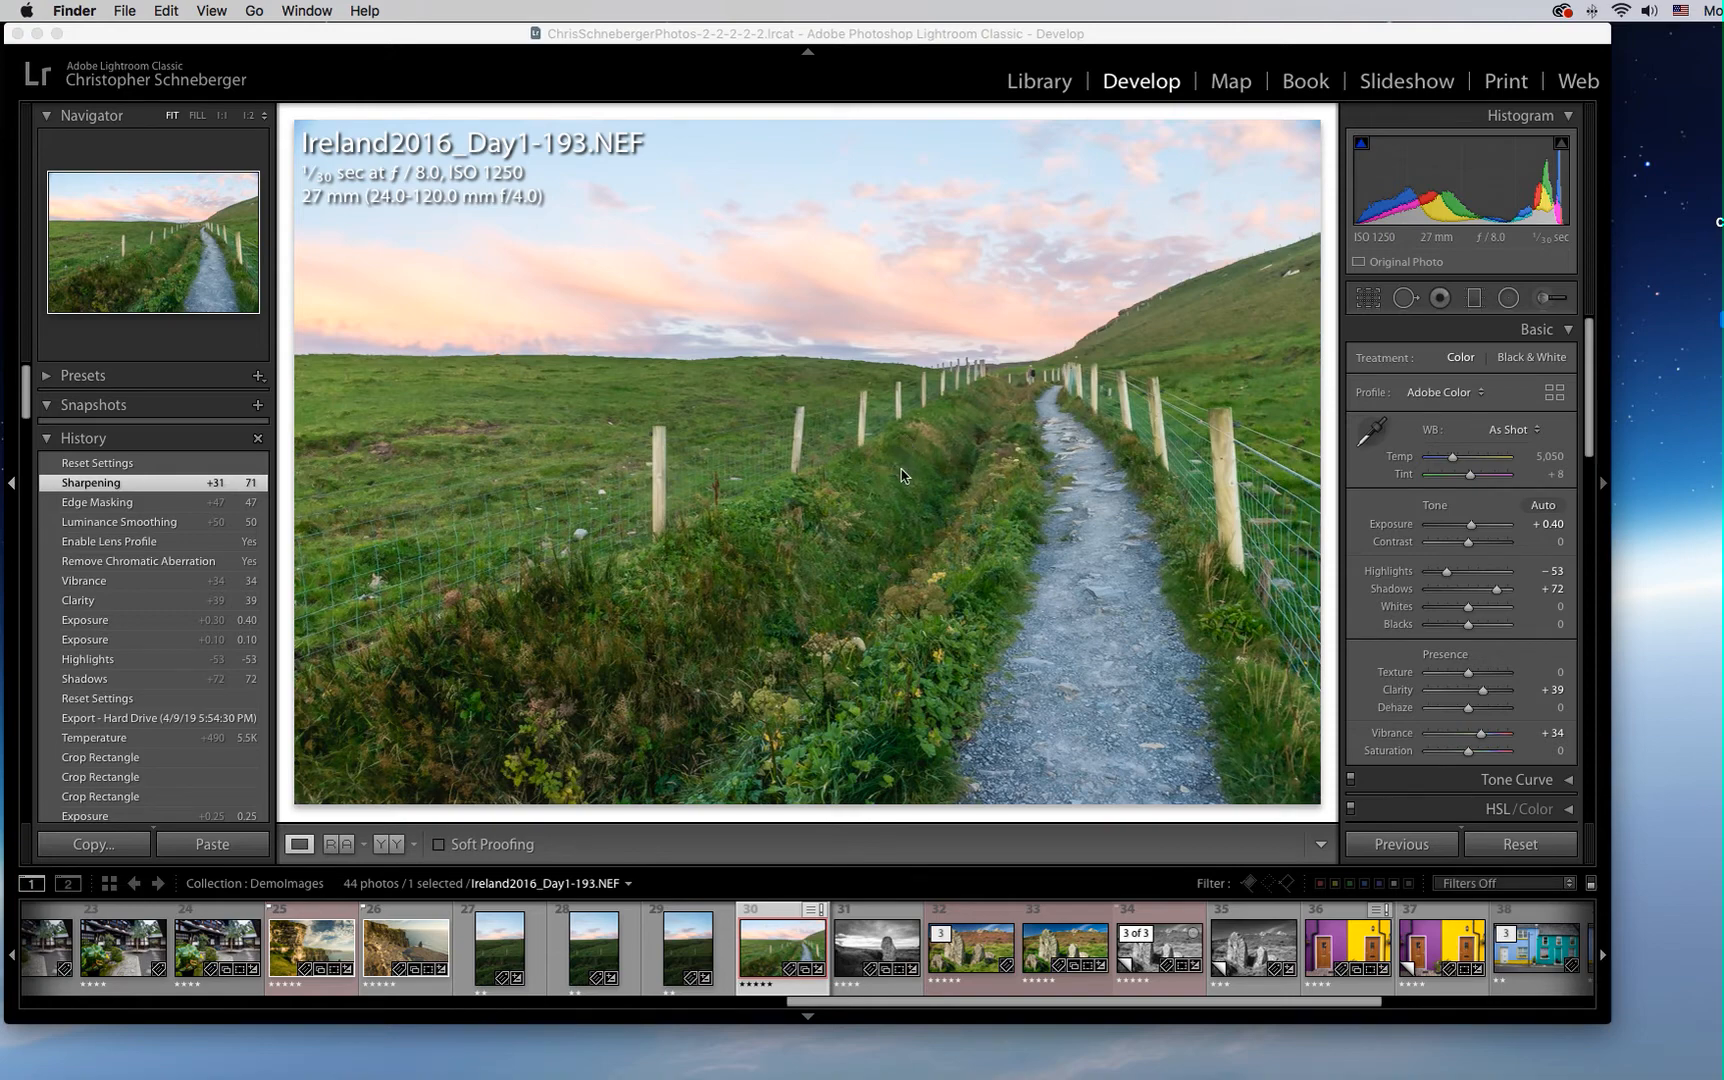
Compare the photo's reset and sharpened history states, and examine its Basic, Detail and Lens Corrections settings
click(107, 463)
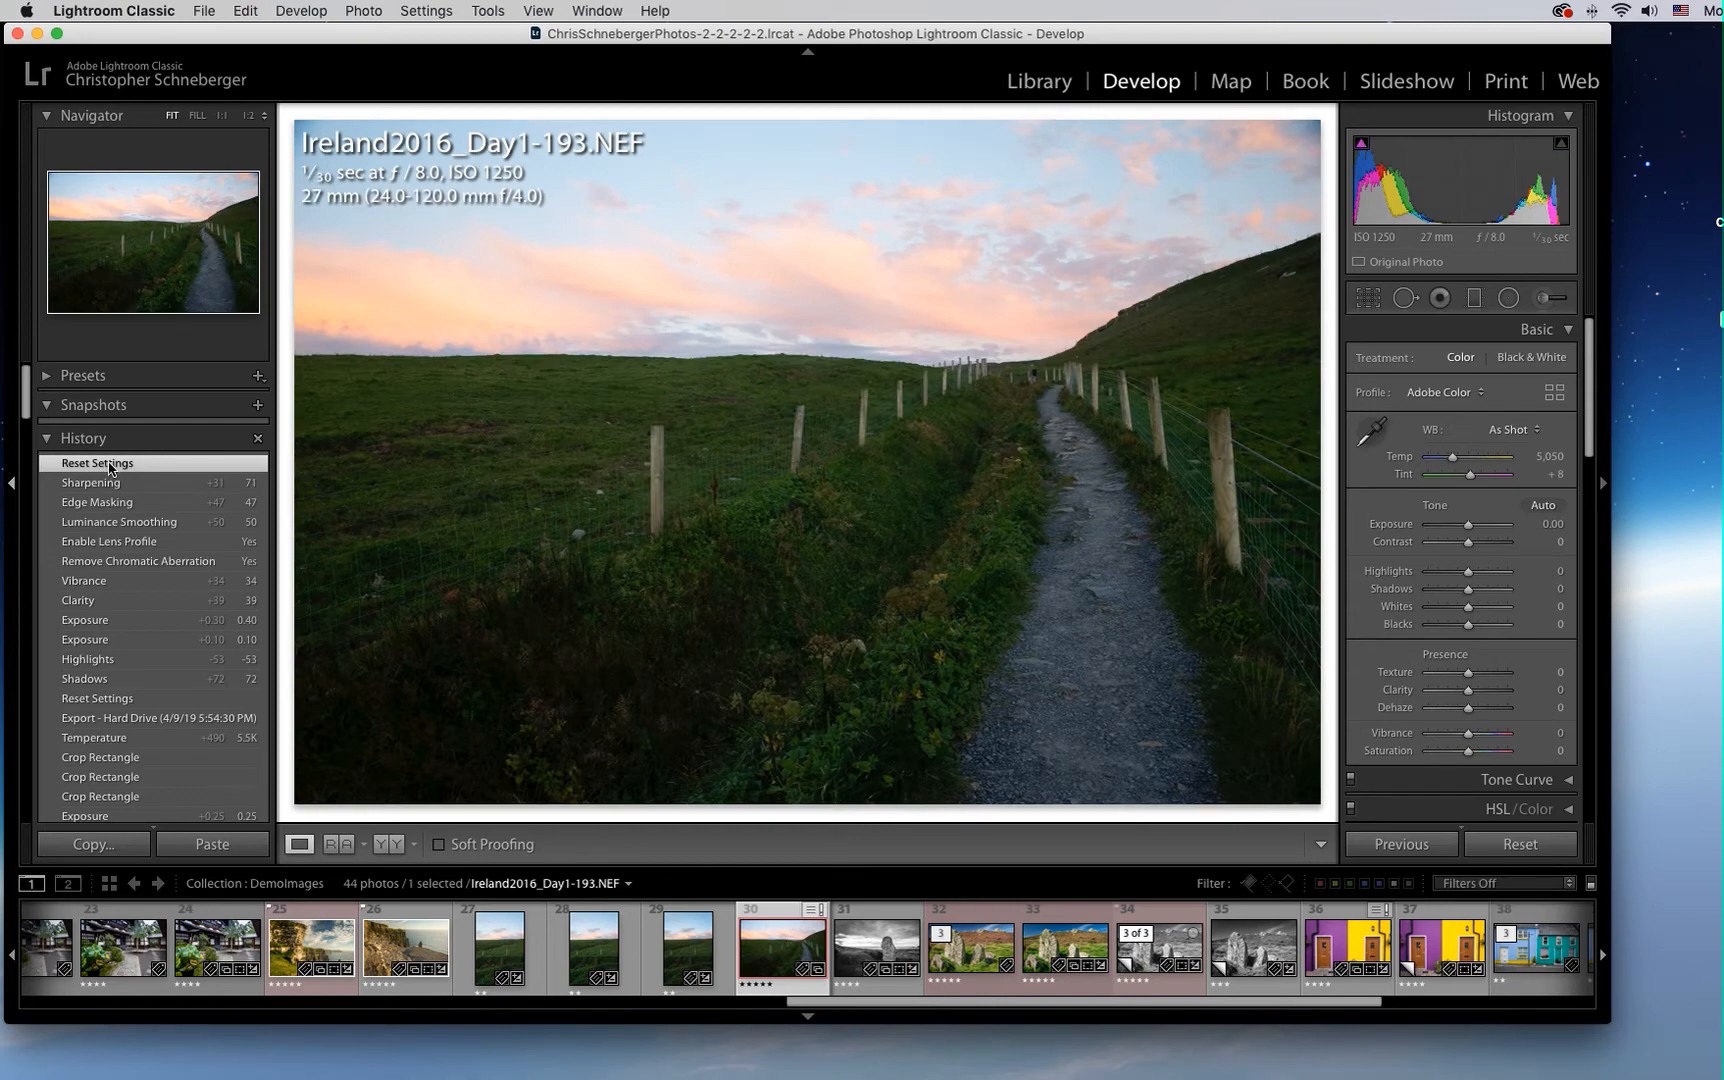
click(112, 486)
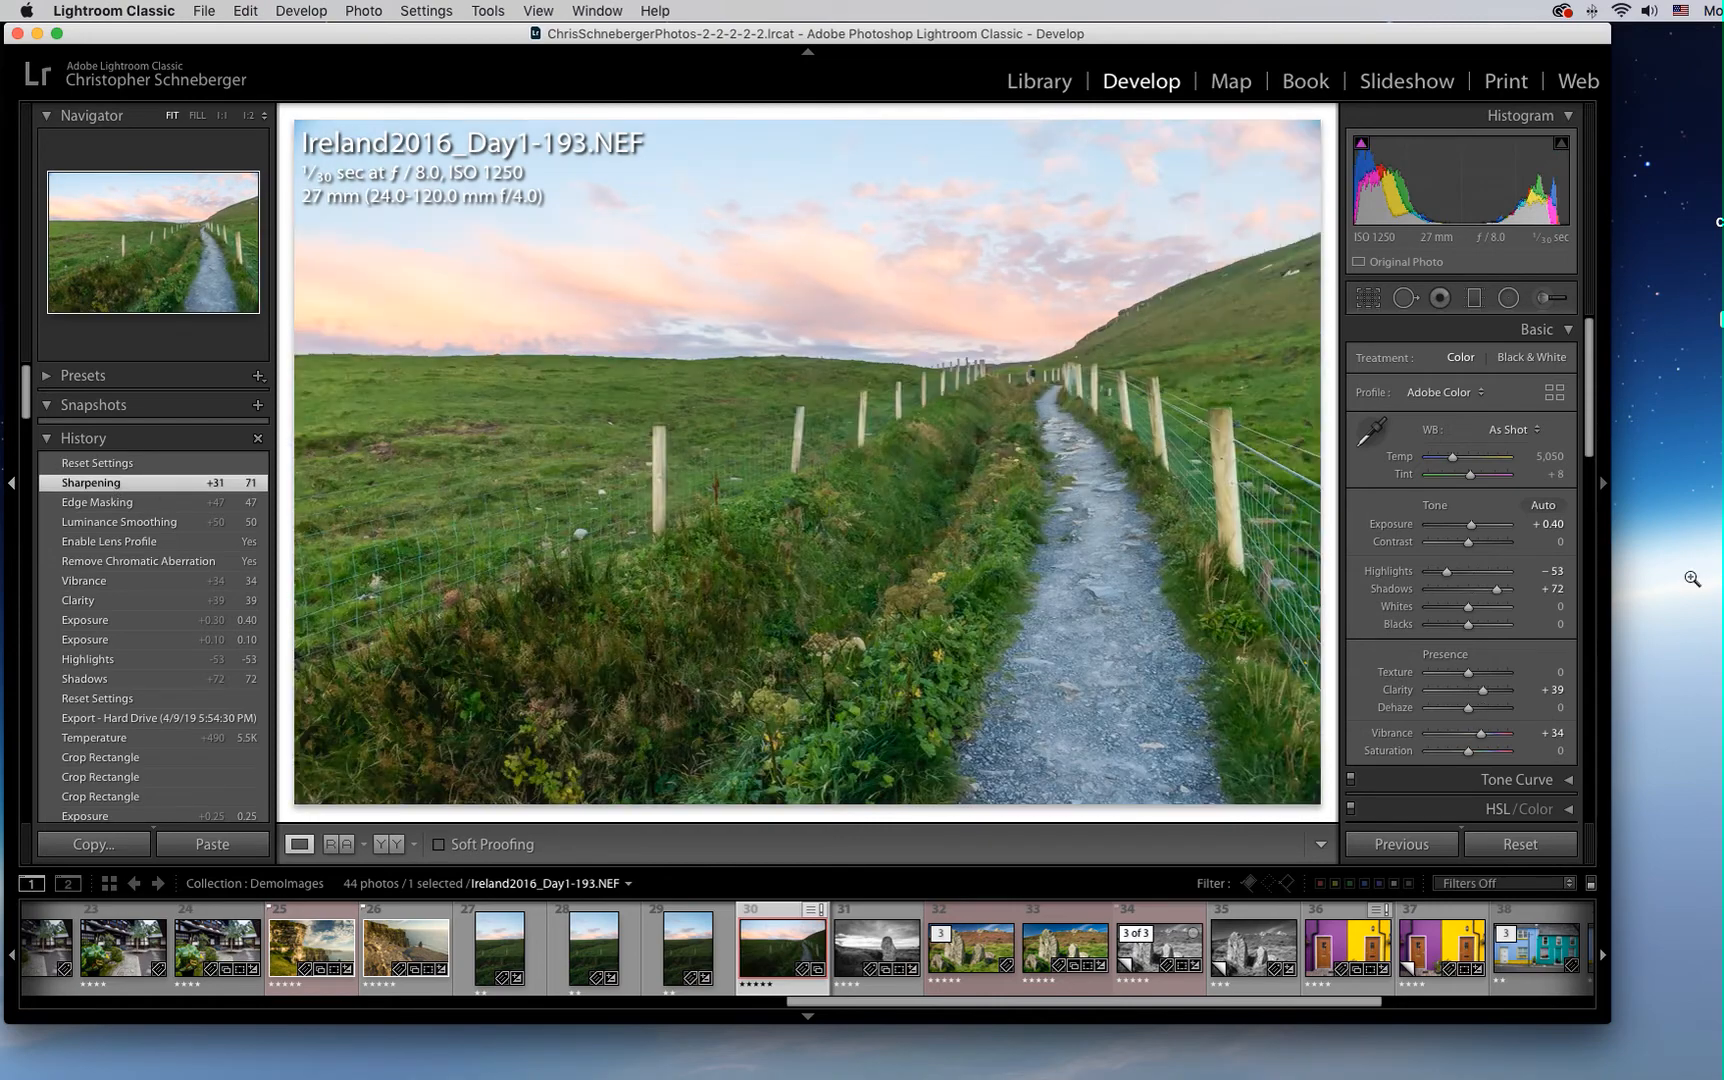
scroll(1594, 413, down, 3)
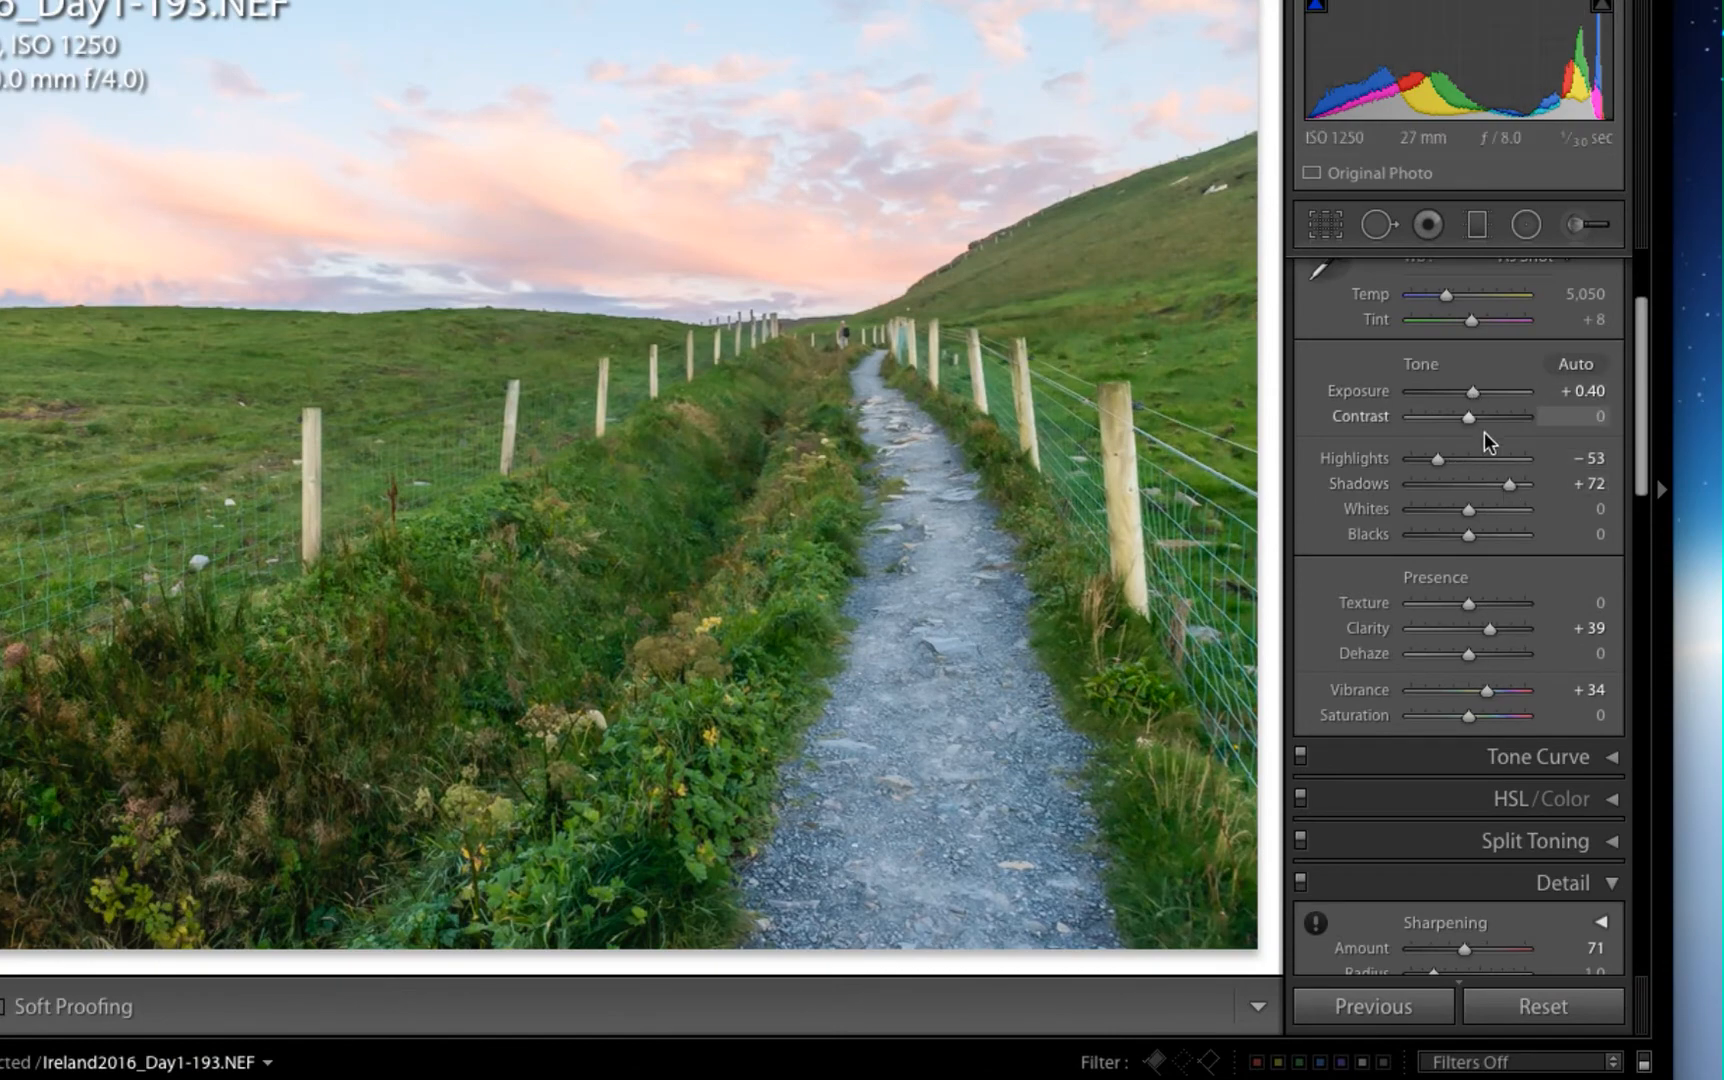
scroll(1484, 453, down, 2)
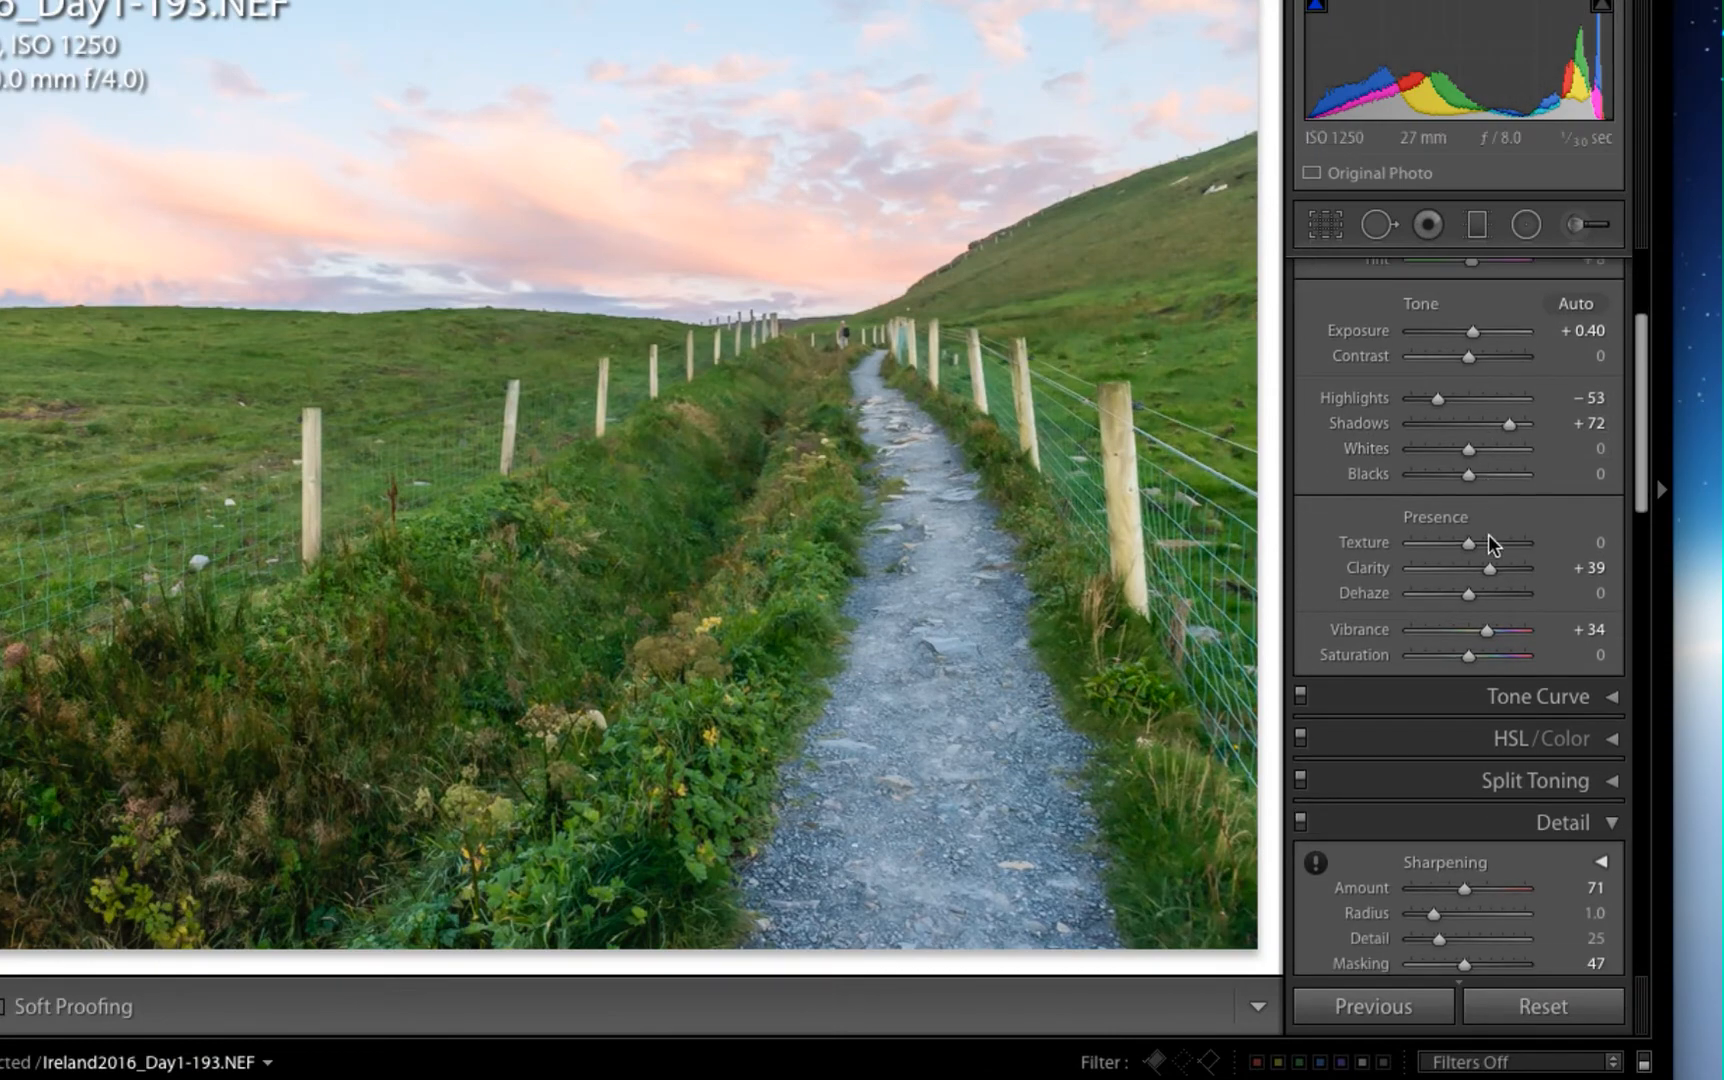
scroll(1499, 585, down, 5)
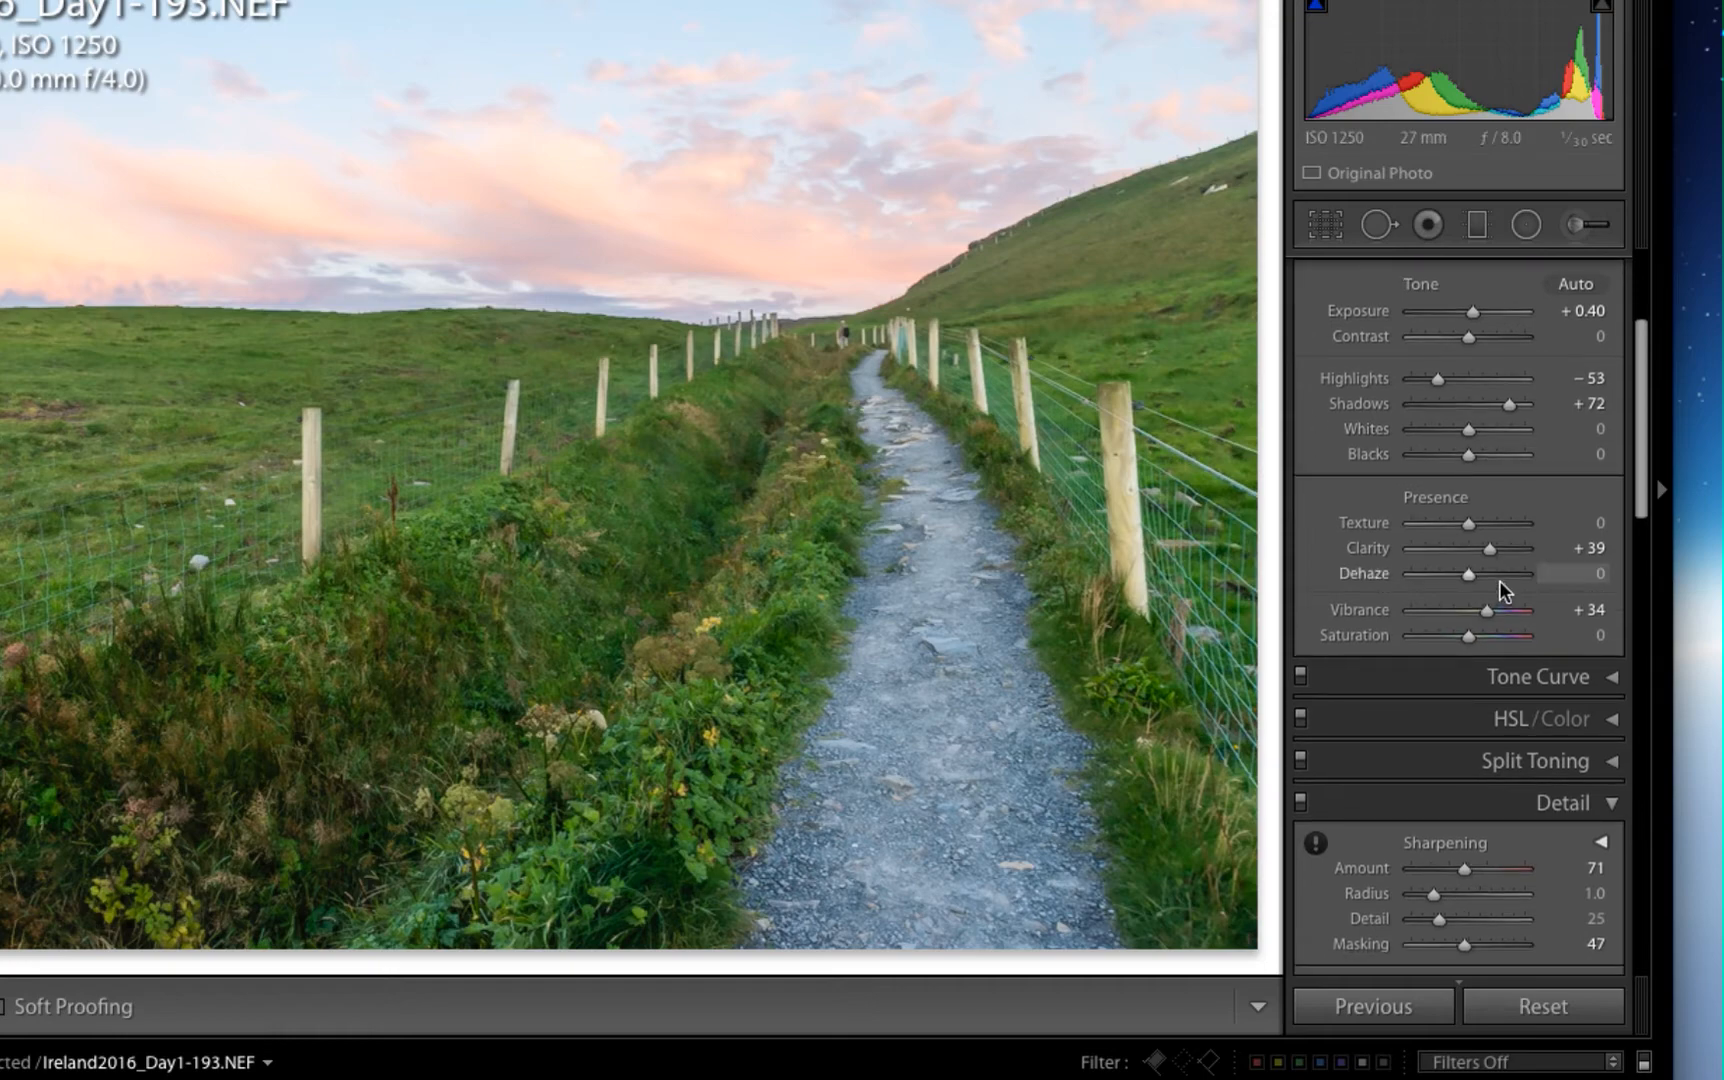
scroll(1501, 590, down, 5)
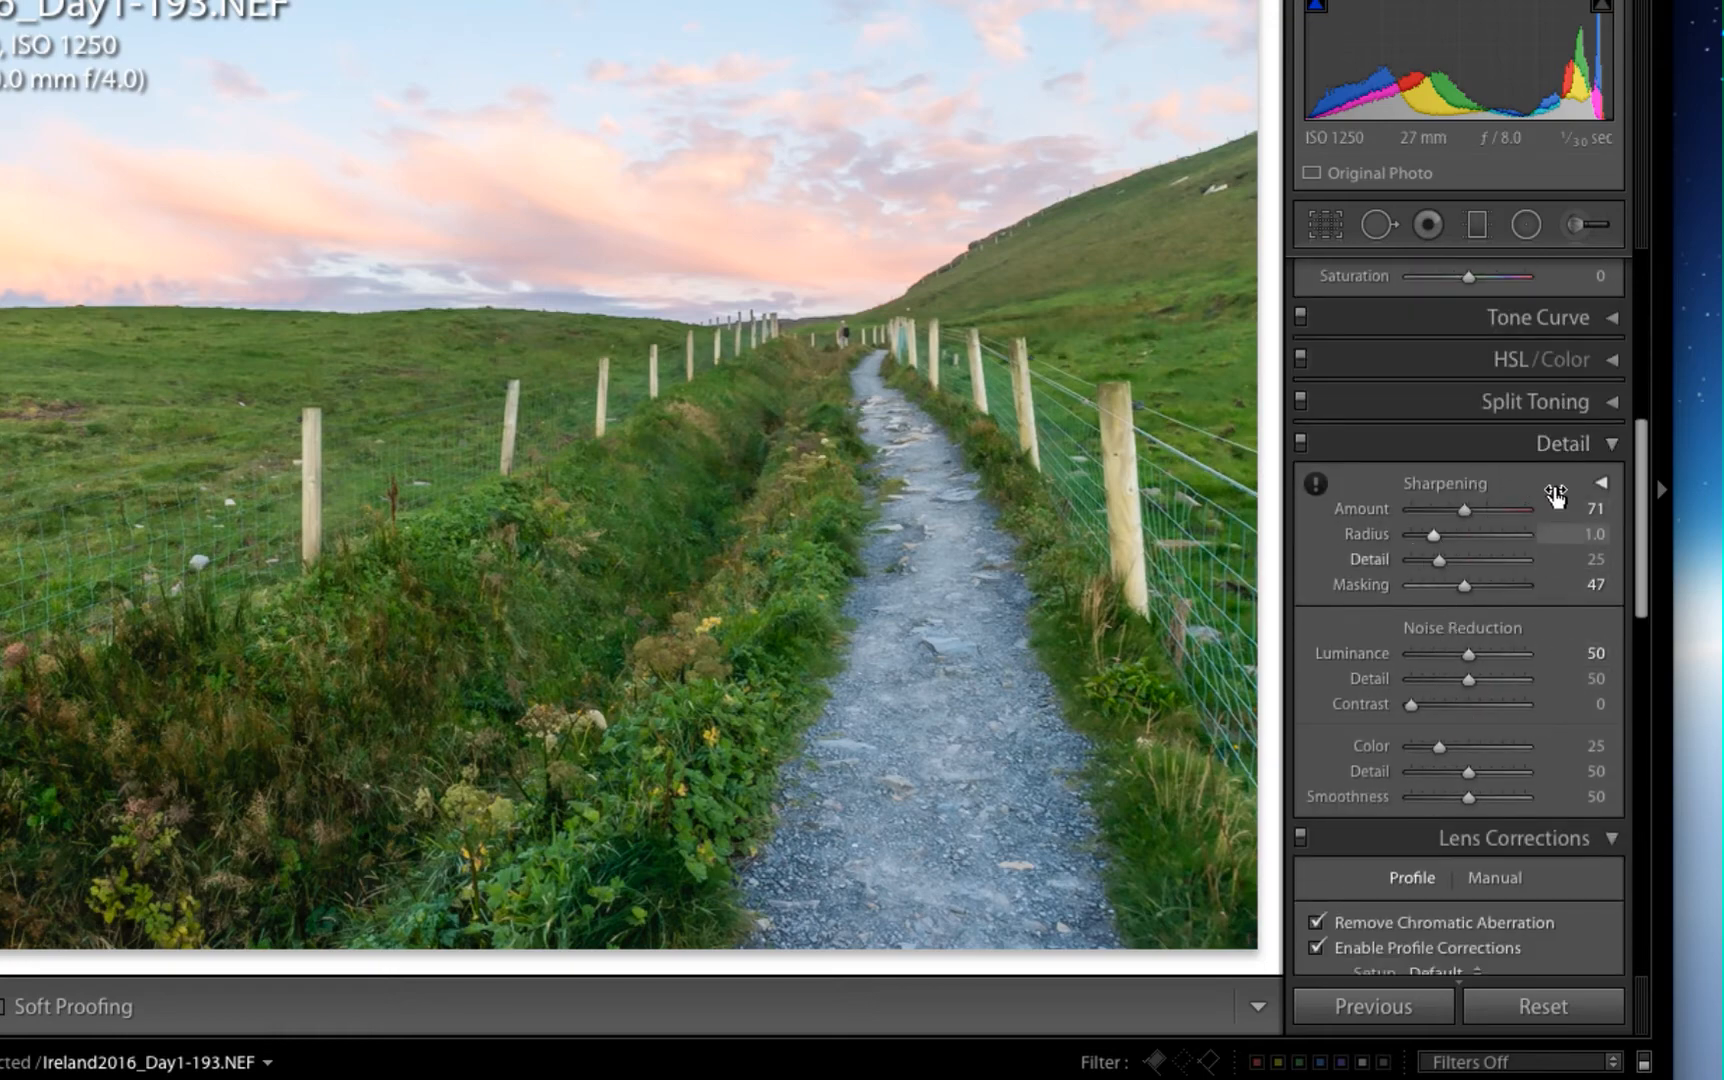
scroll(1525, 530, down, 10)
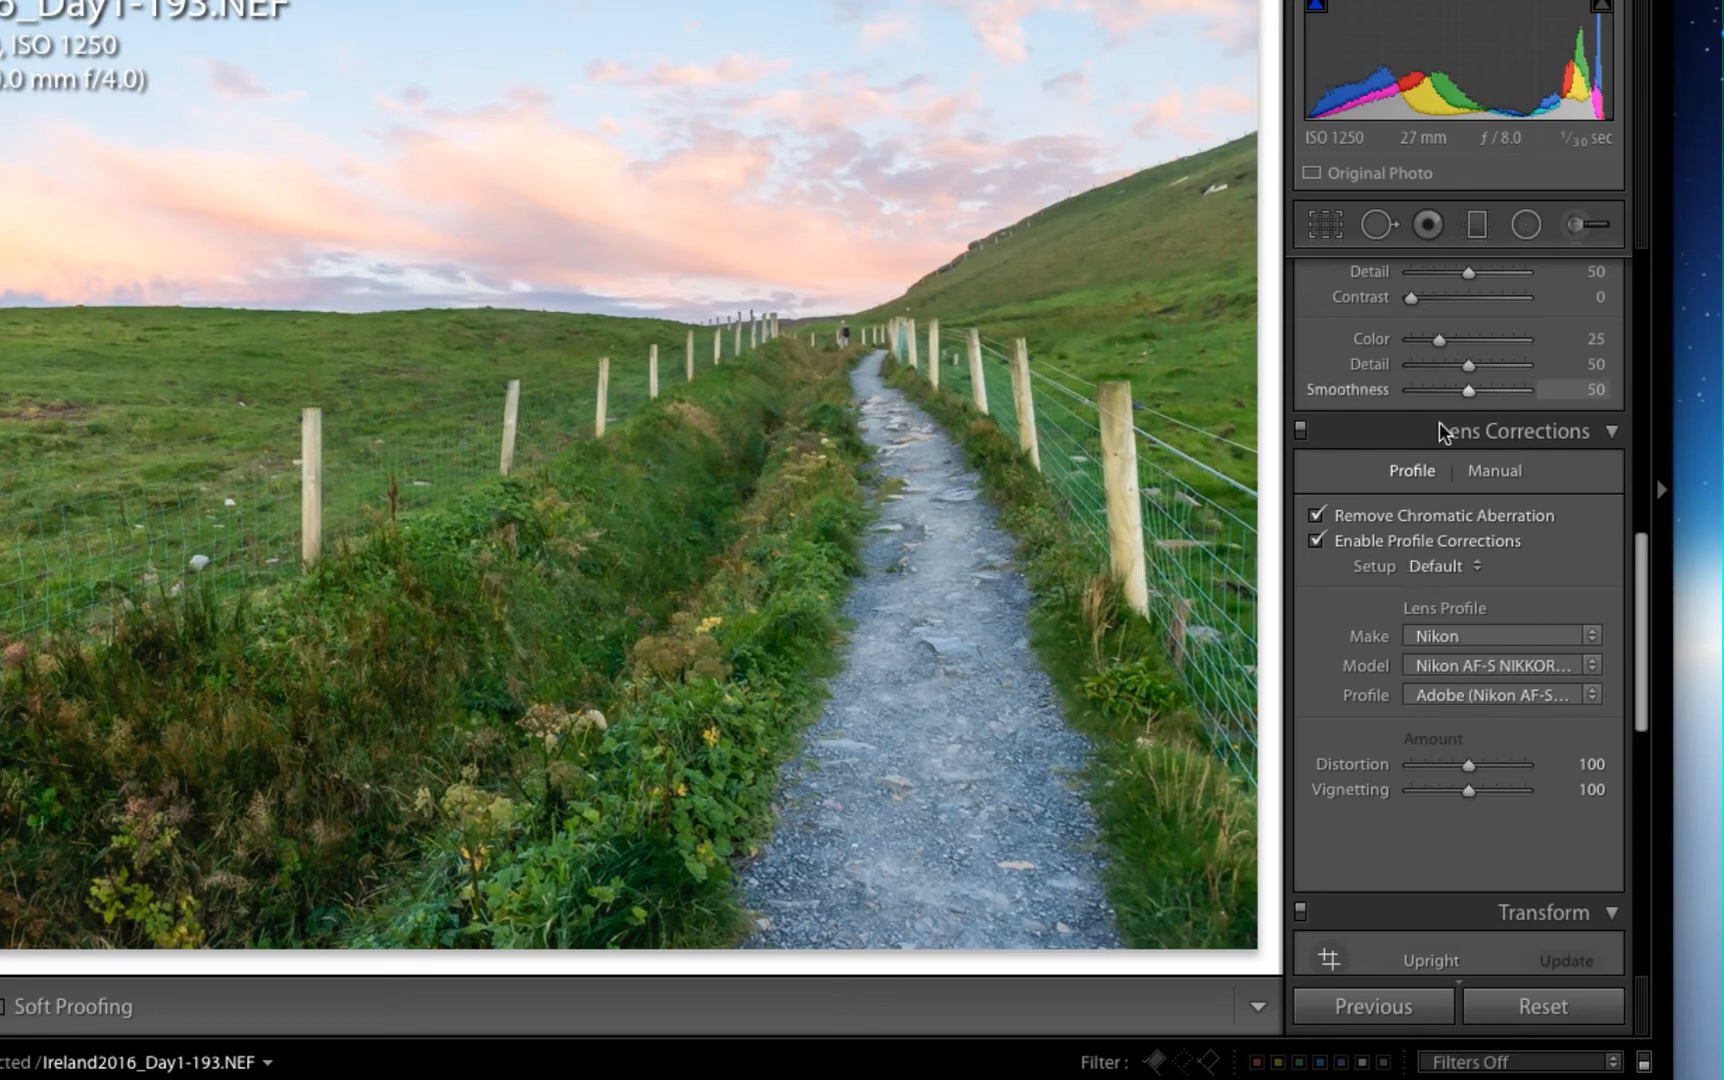
scroll(1437, 580, up, 5)
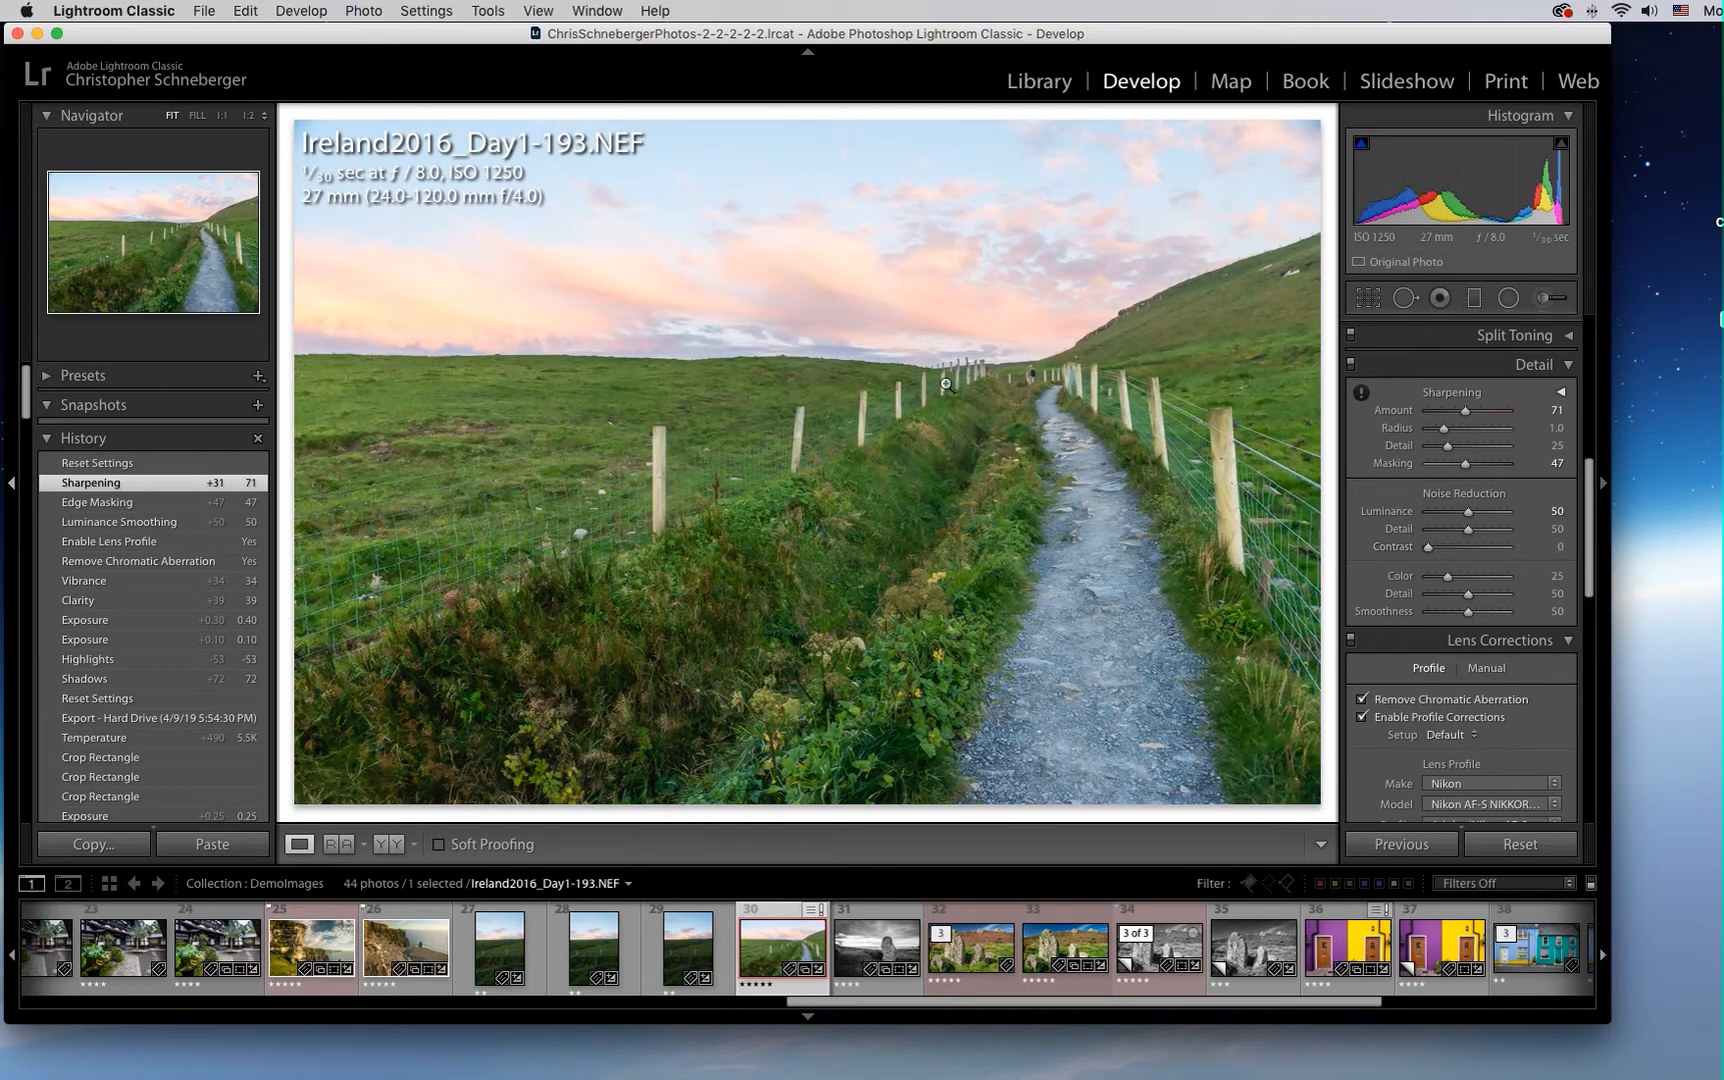
Open the edited raw photo Ireland2016_Day1-193.NEF as a smart object in Photoshop
click(364, 11)
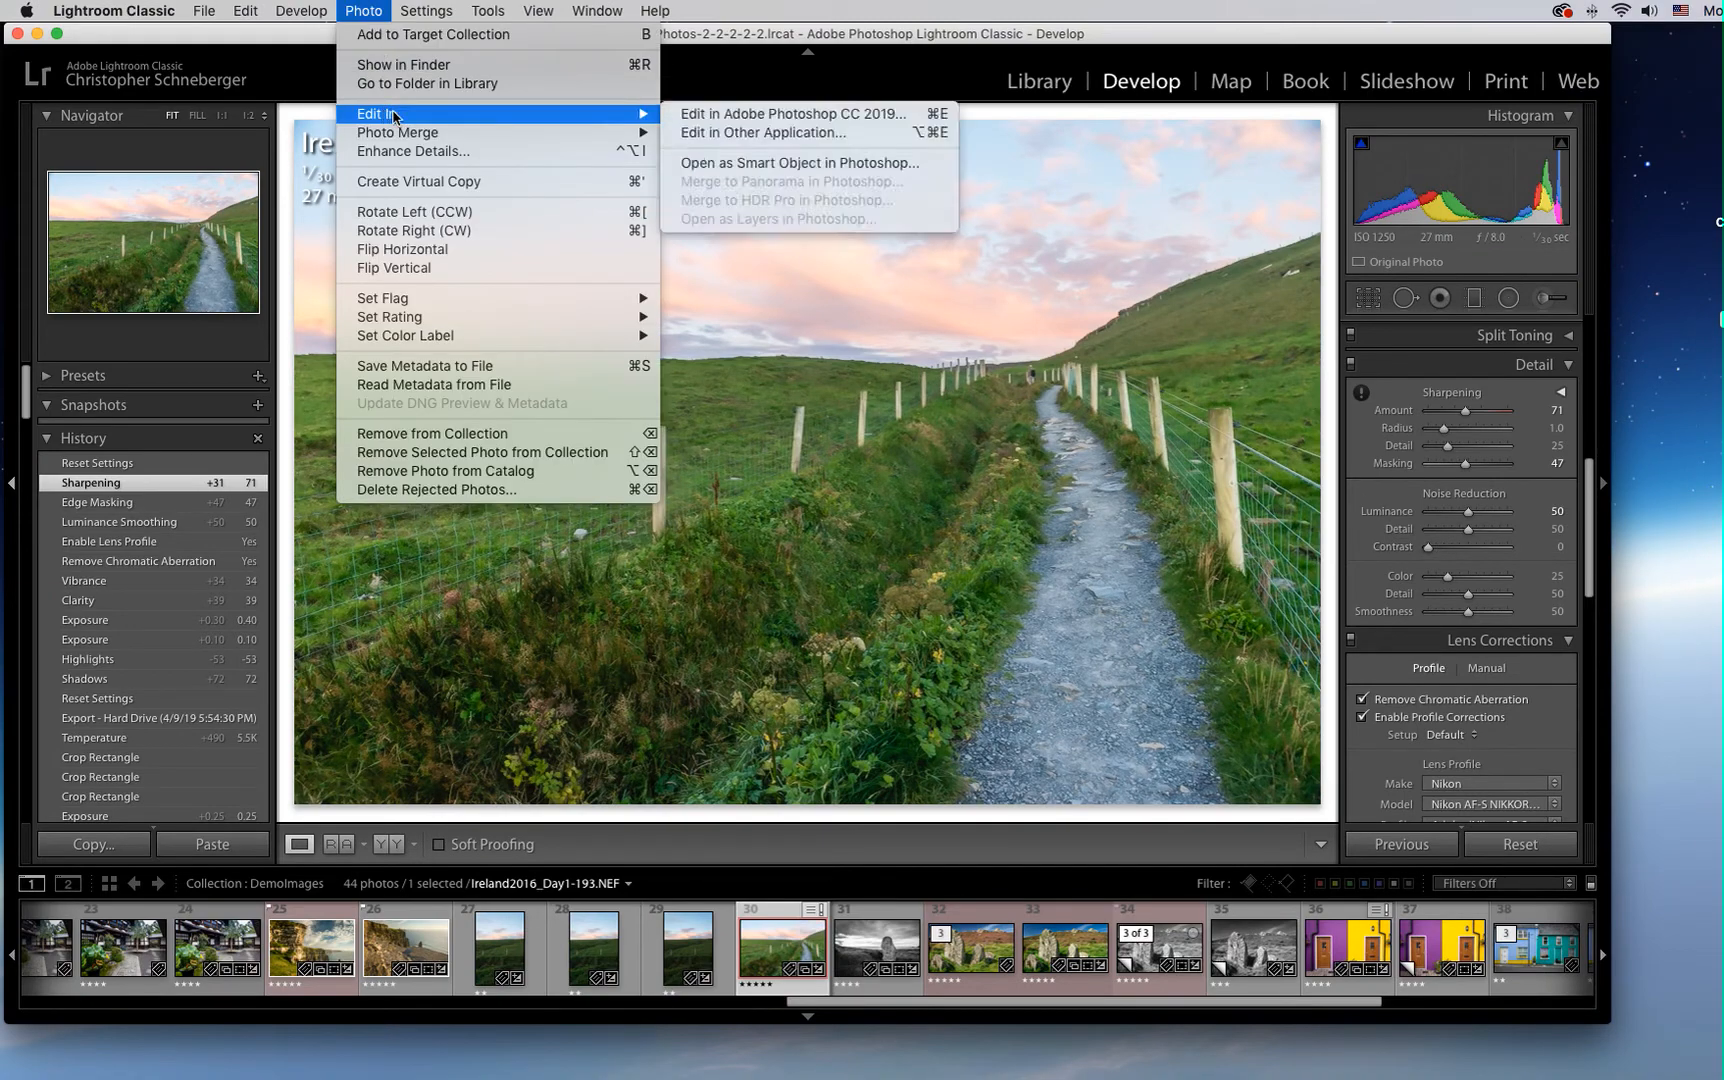
mouse_move(620, 114)
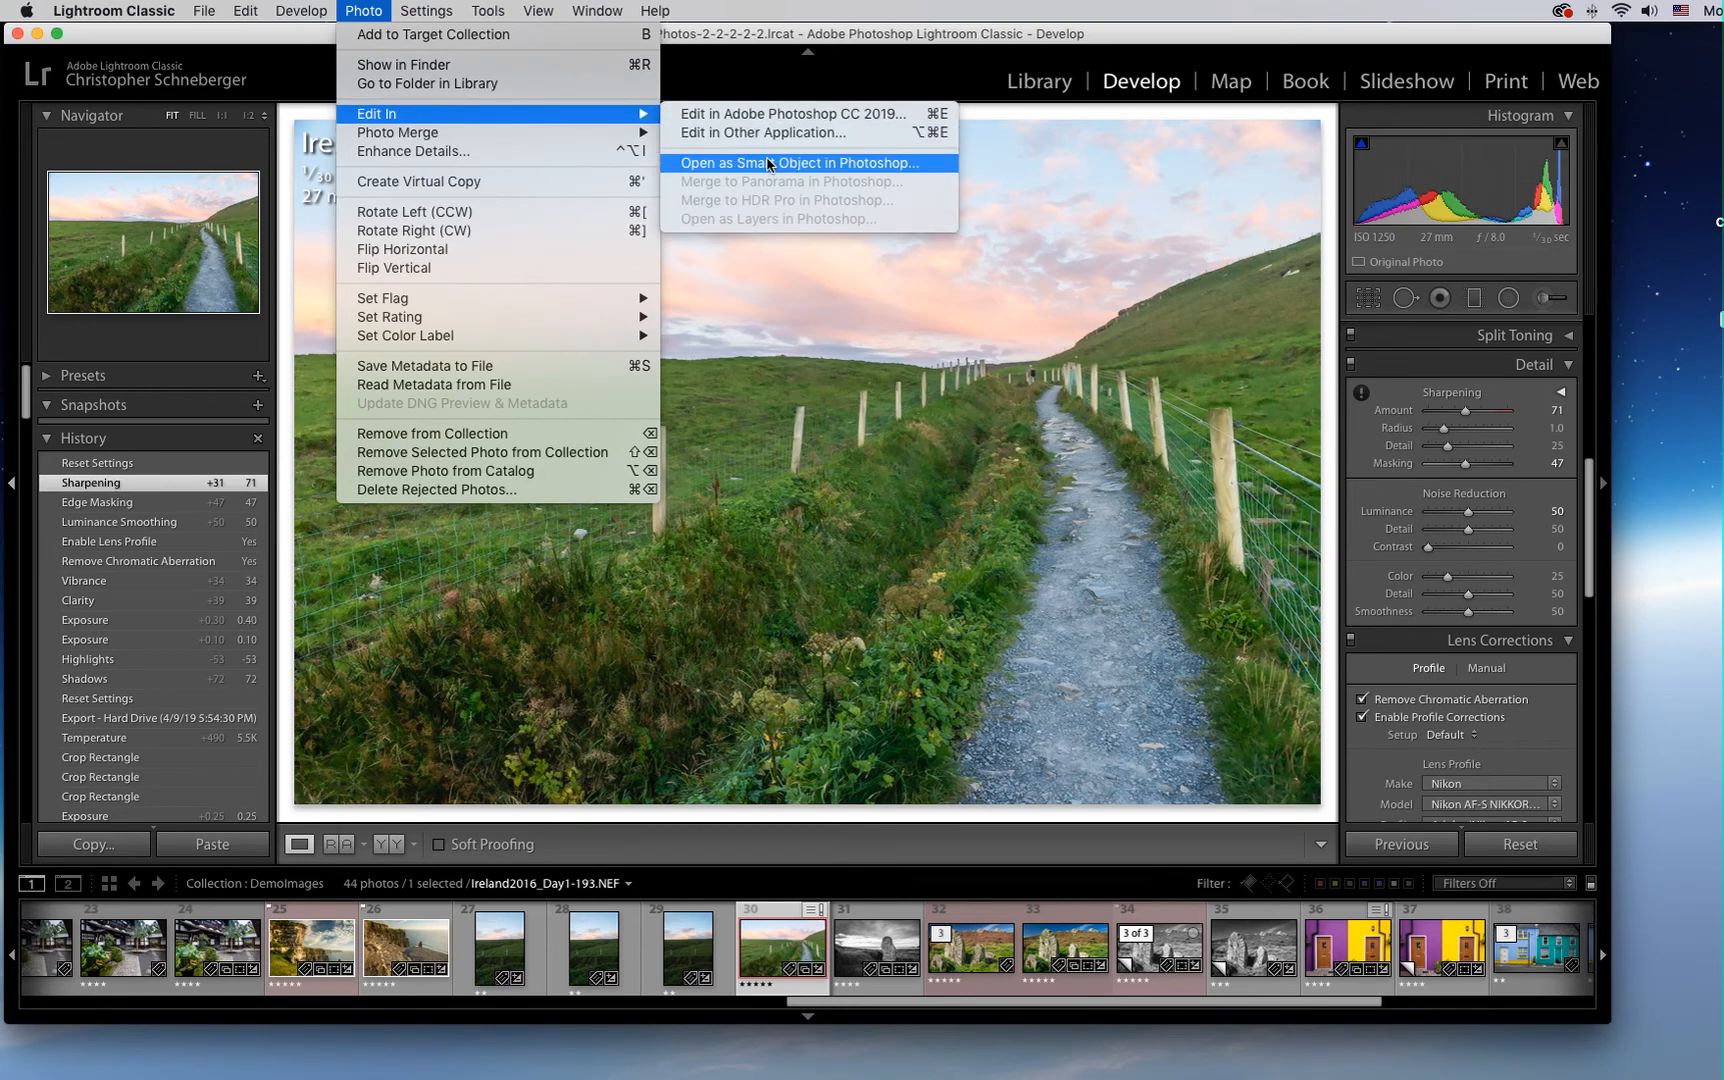
click(880, 168)
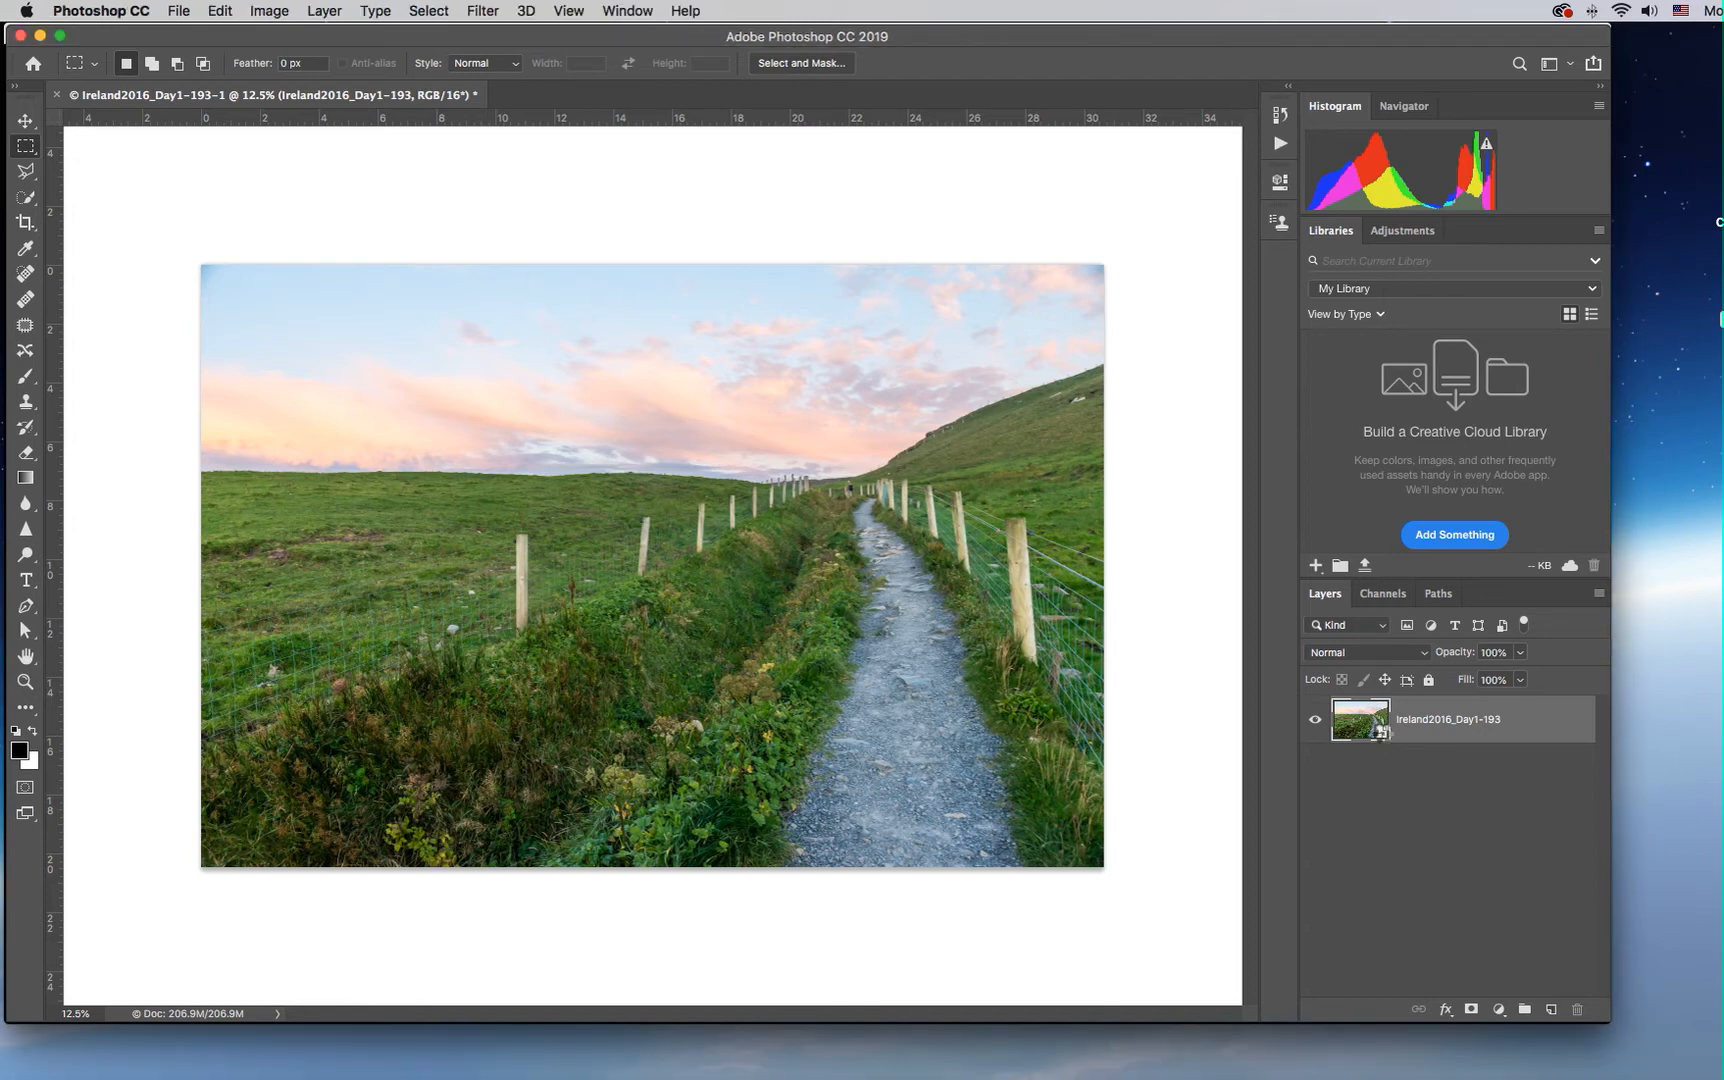
Reopen the smart object's raw settings in Camera Raw and slightly adjust Highlights
double_click(1383, 735)
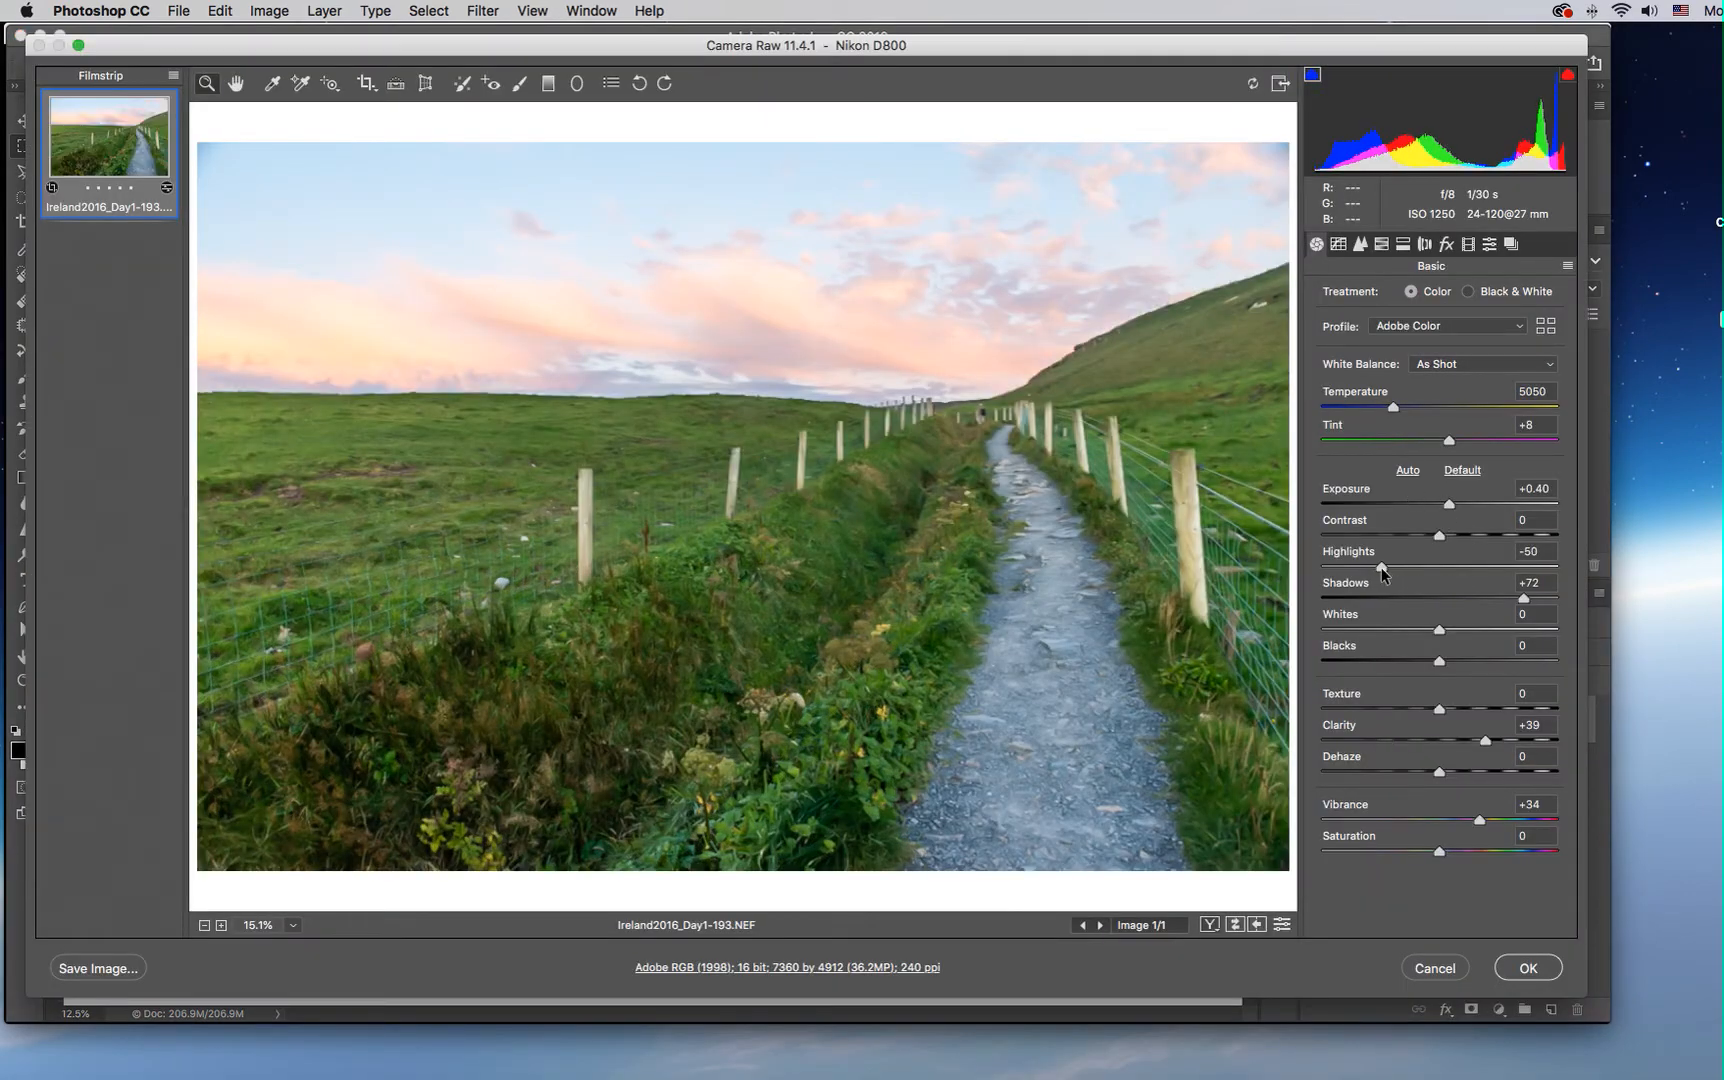
drag(1377, 567, 1374, 567)
Shape the RGB point tone curve with a lowered shadow point and a highlight point at input 198, output 194, and apply the raw edits
click(1339, 244)
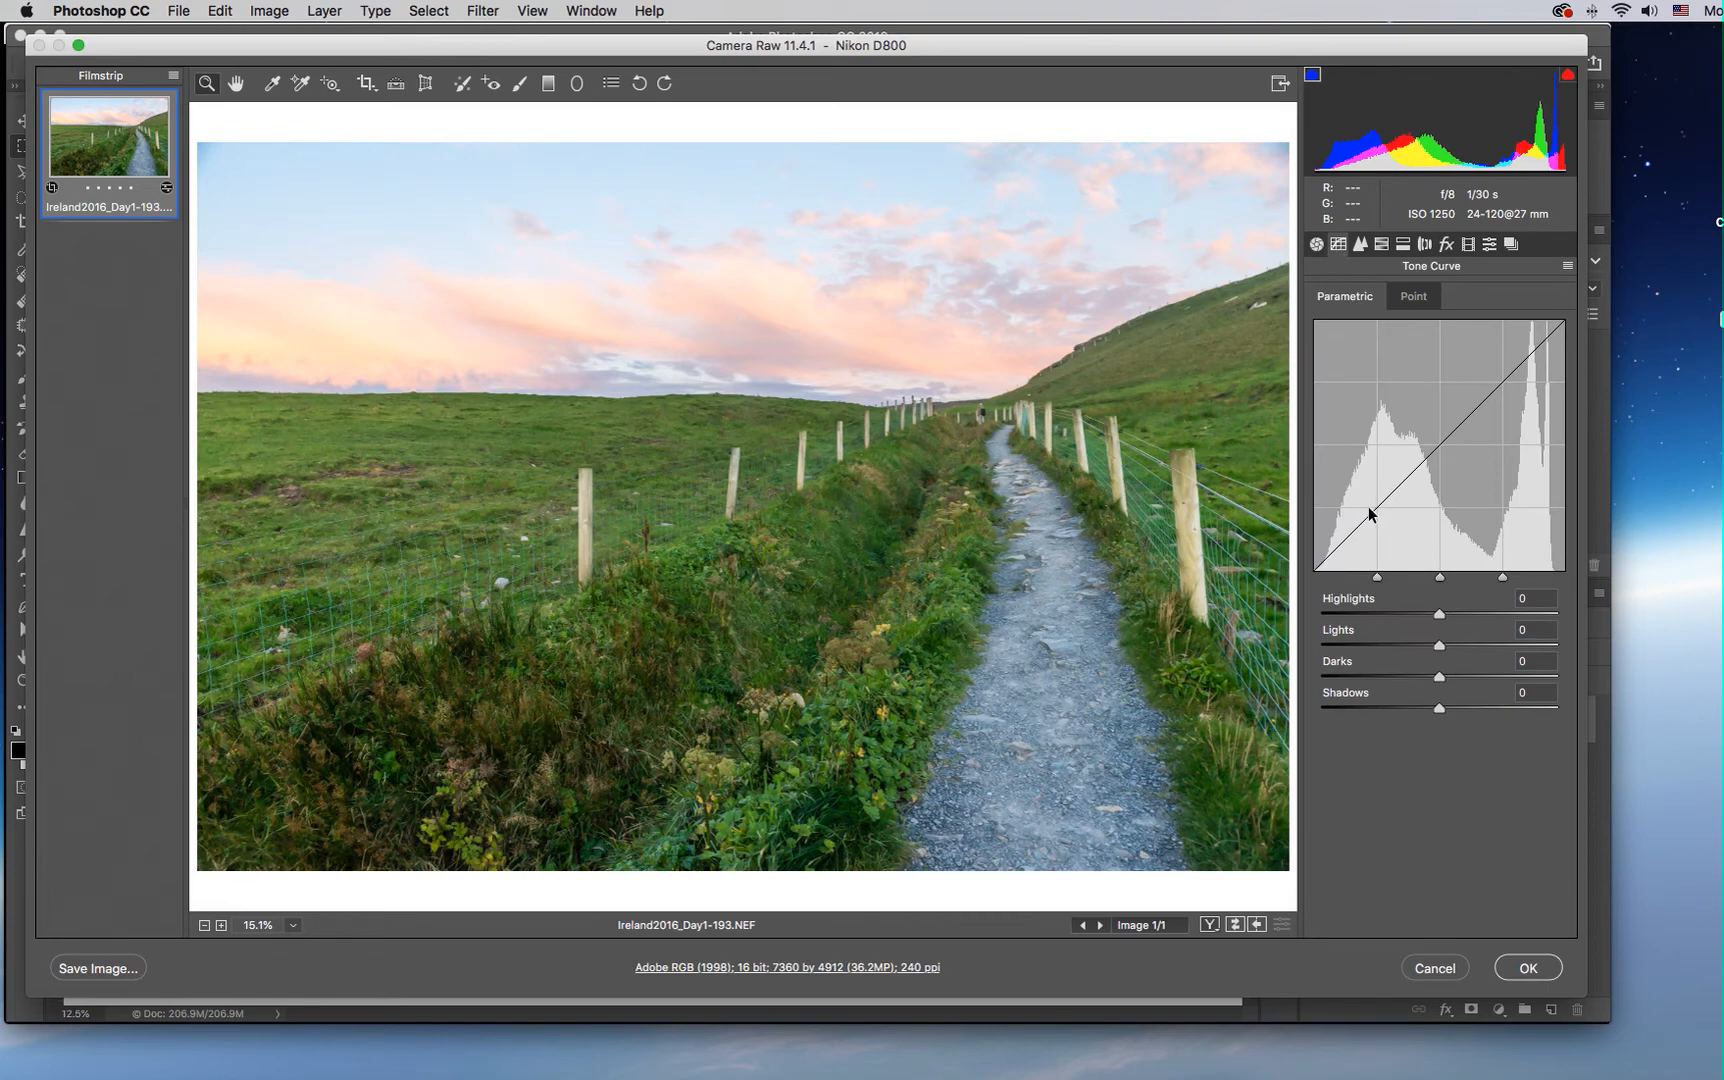
click(1420, 297)
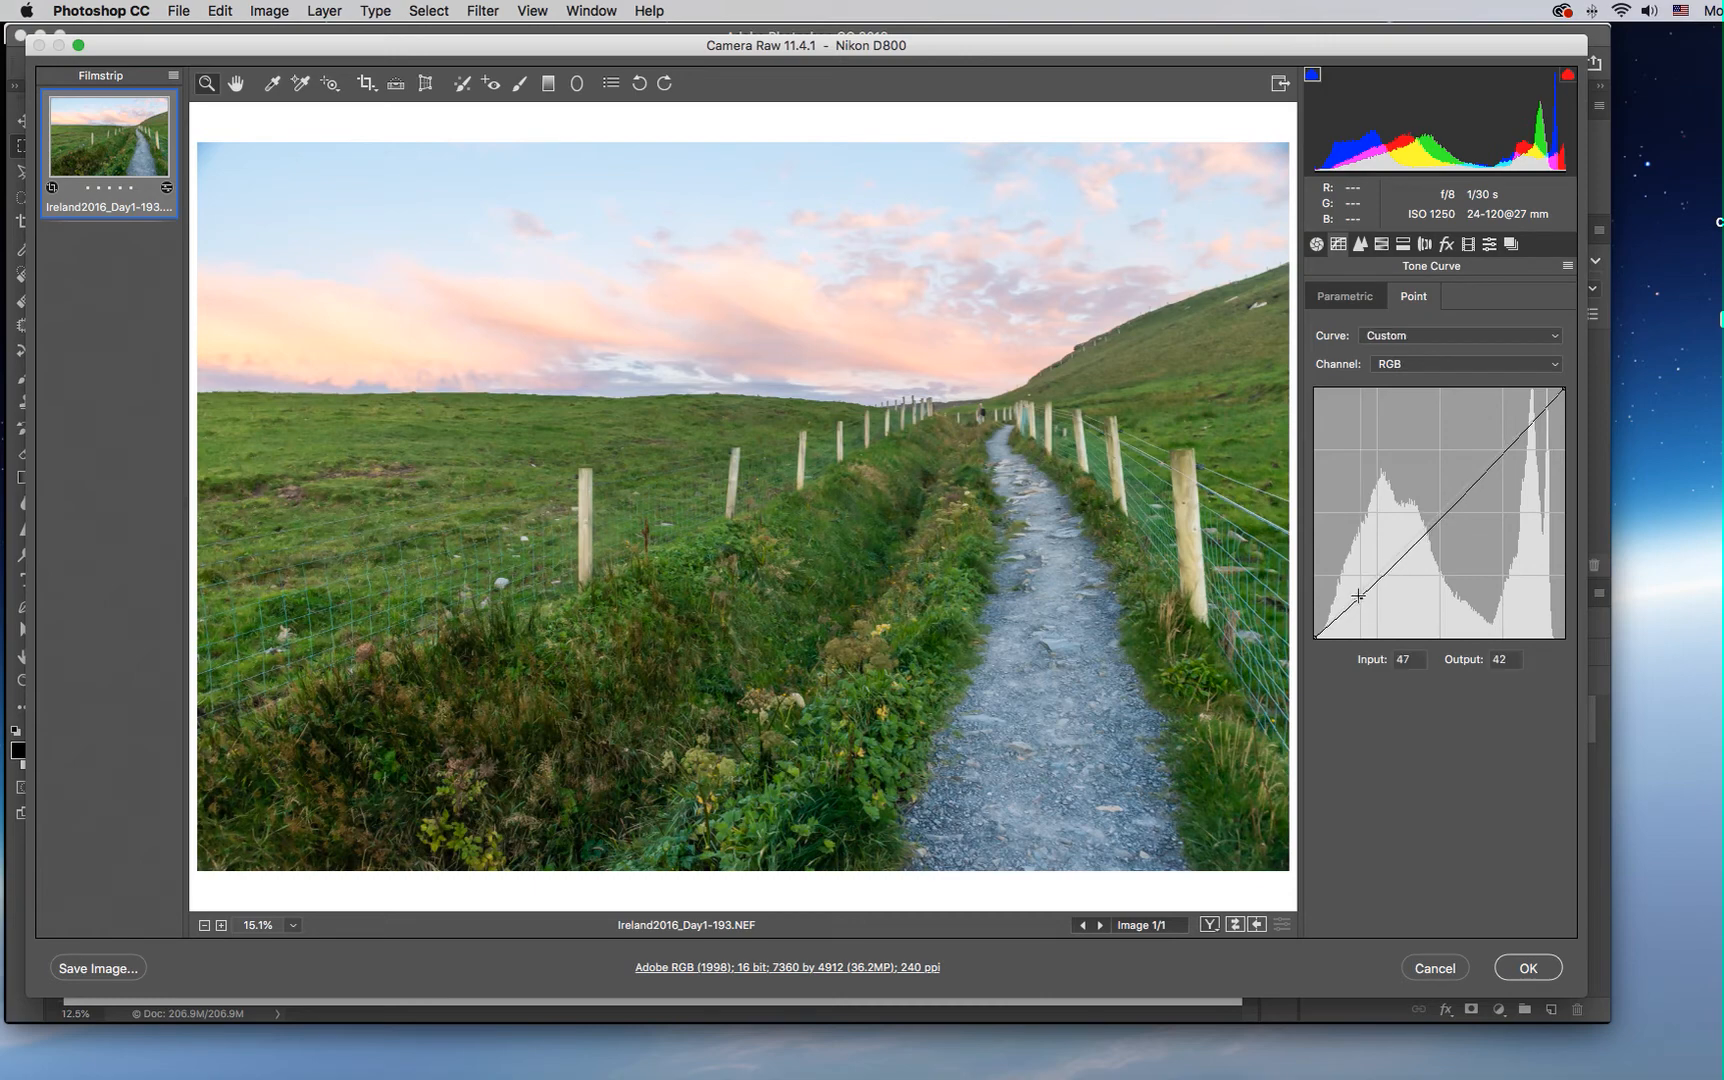
drag(1358, 594, 1360, 599)
drag(1506, 455, 1503, 436)
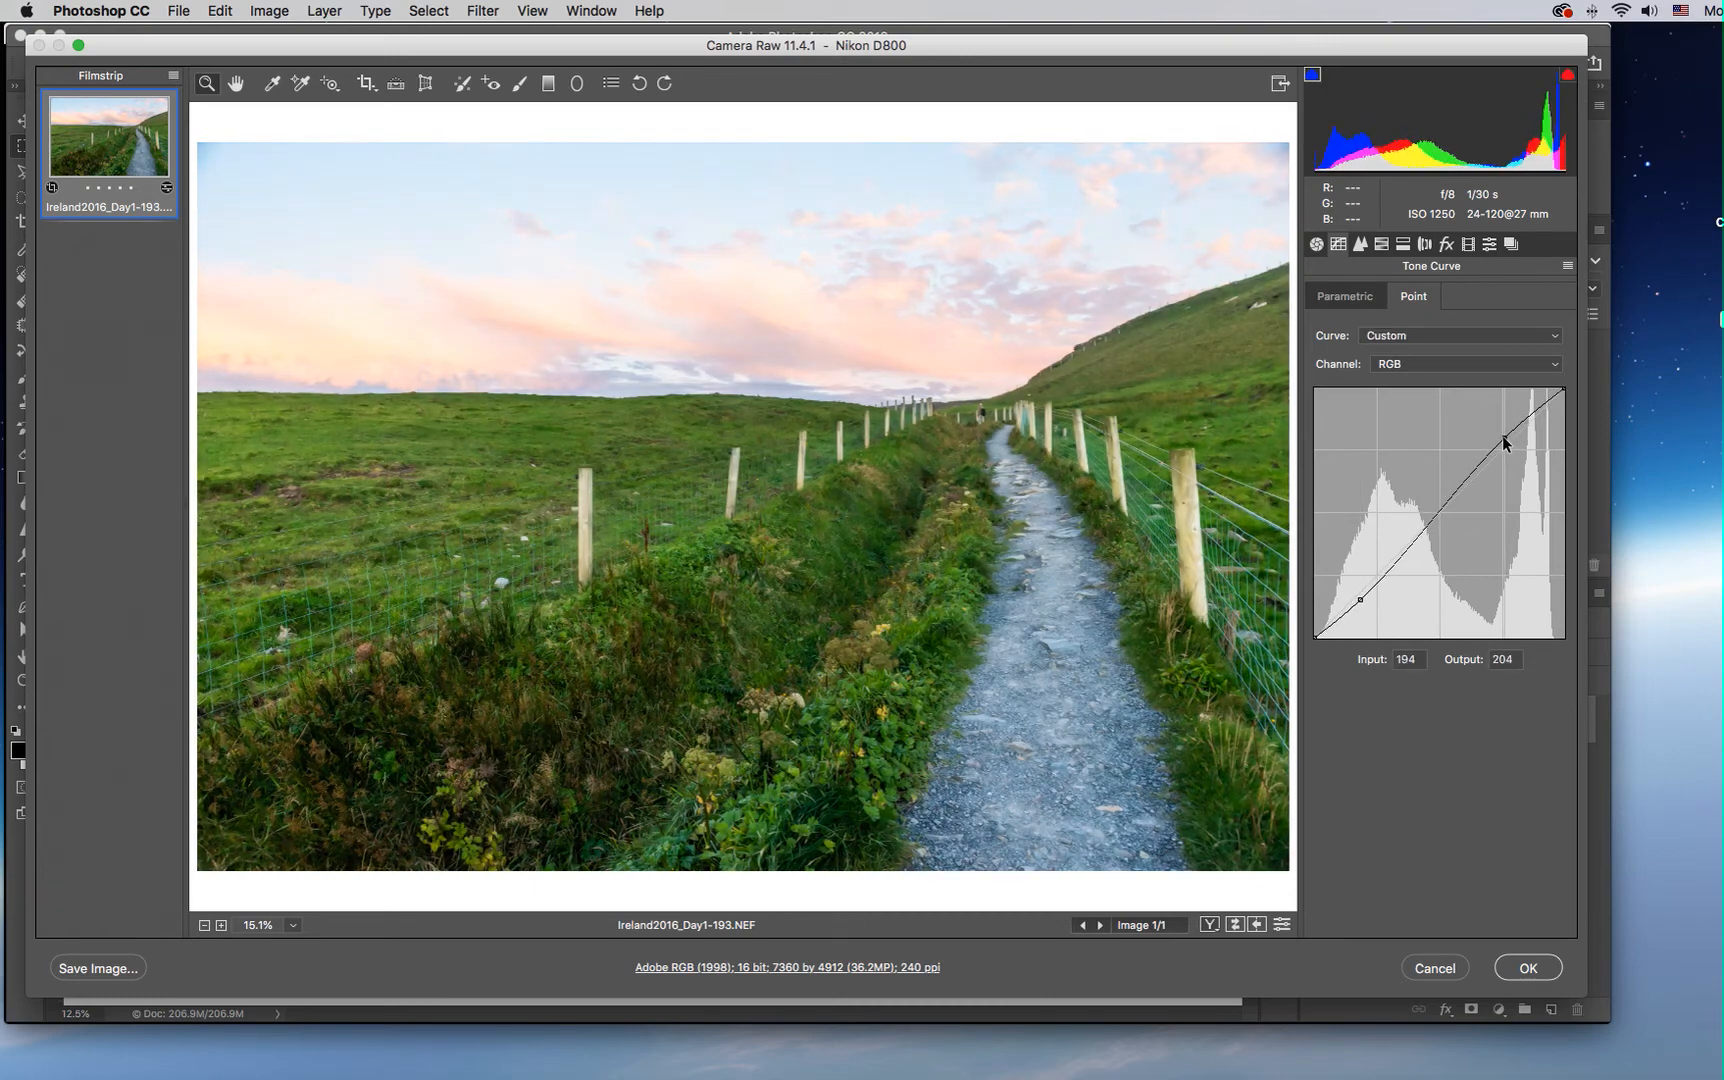
click(1359, 599)
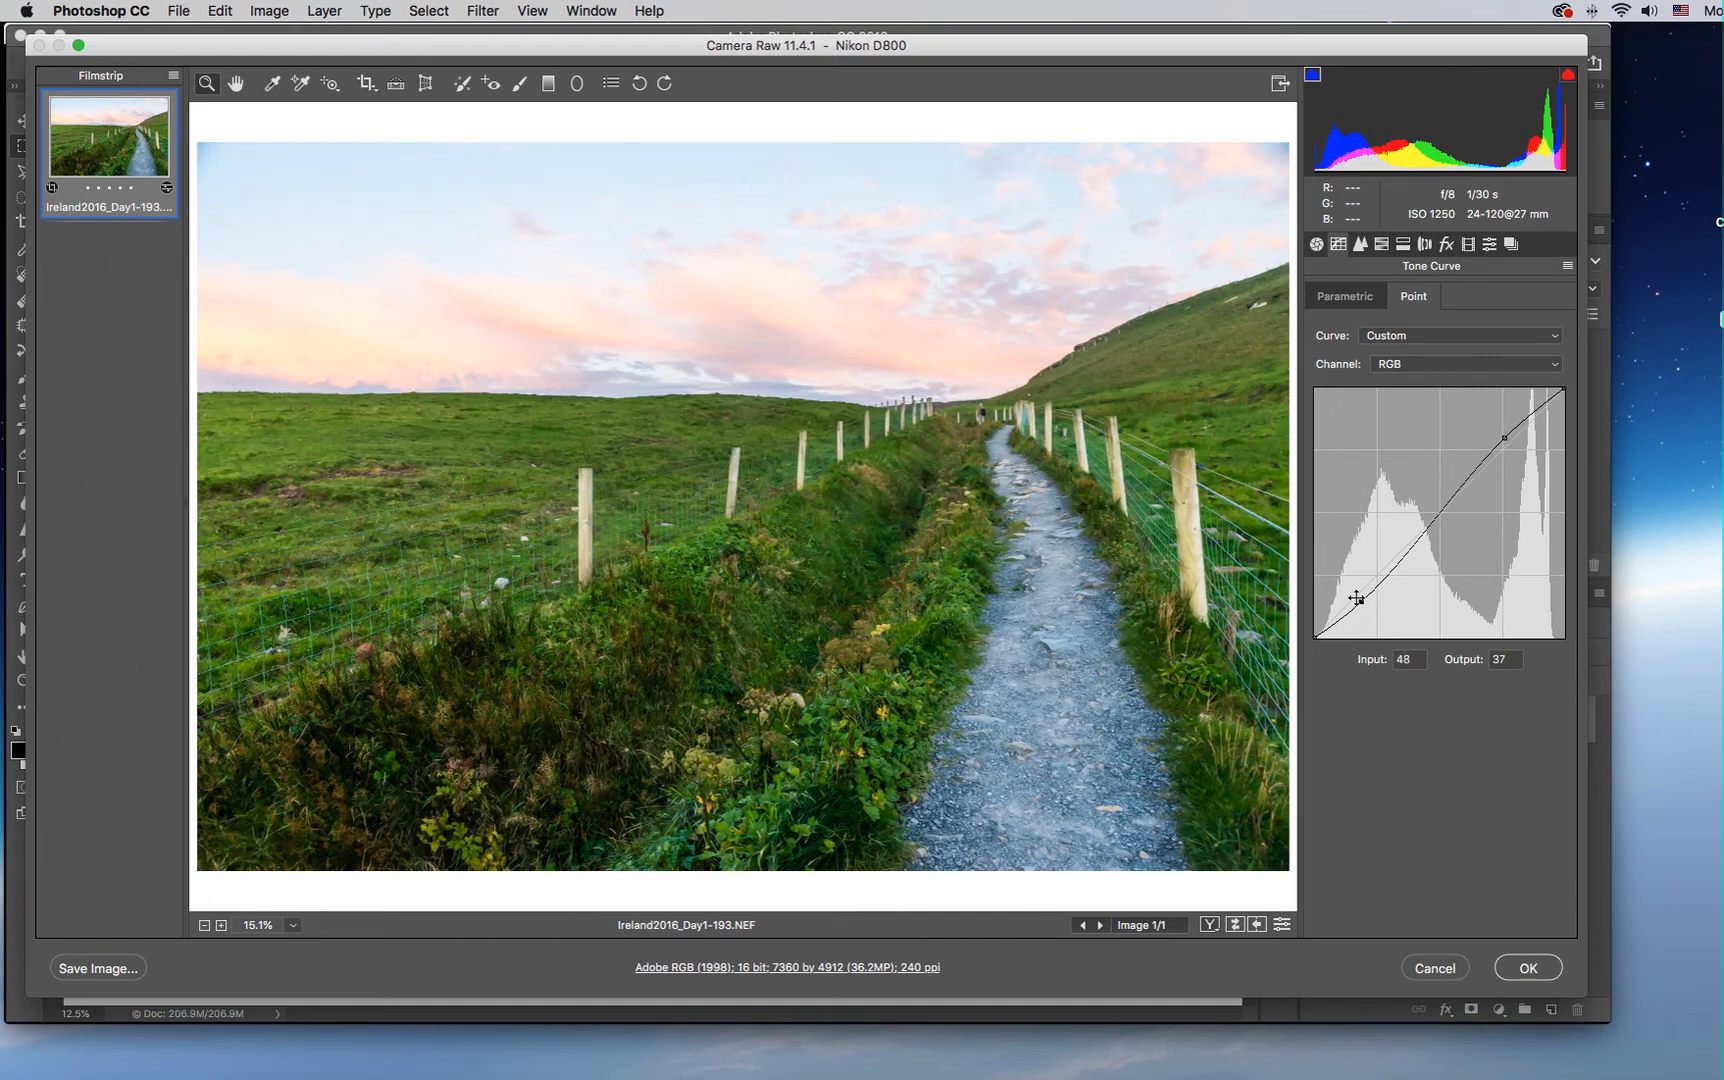
drag(1503, 445, 1508, 443)
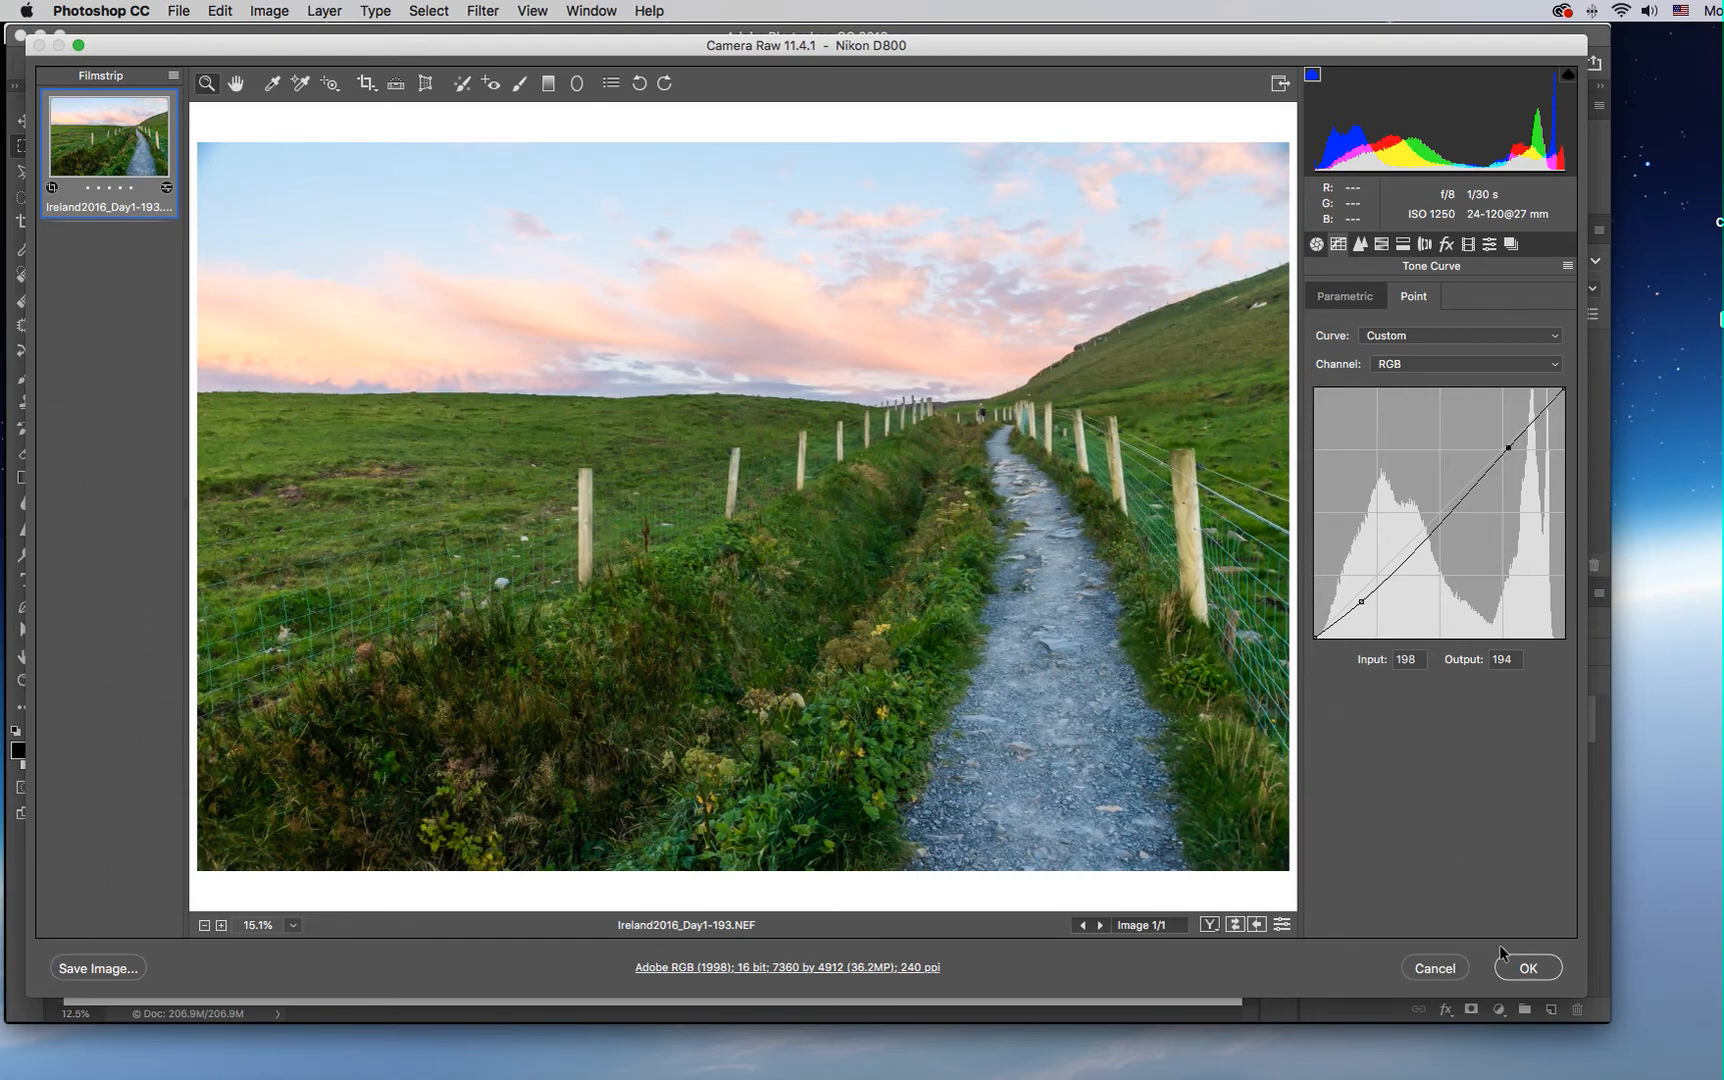
click(1524, 968)
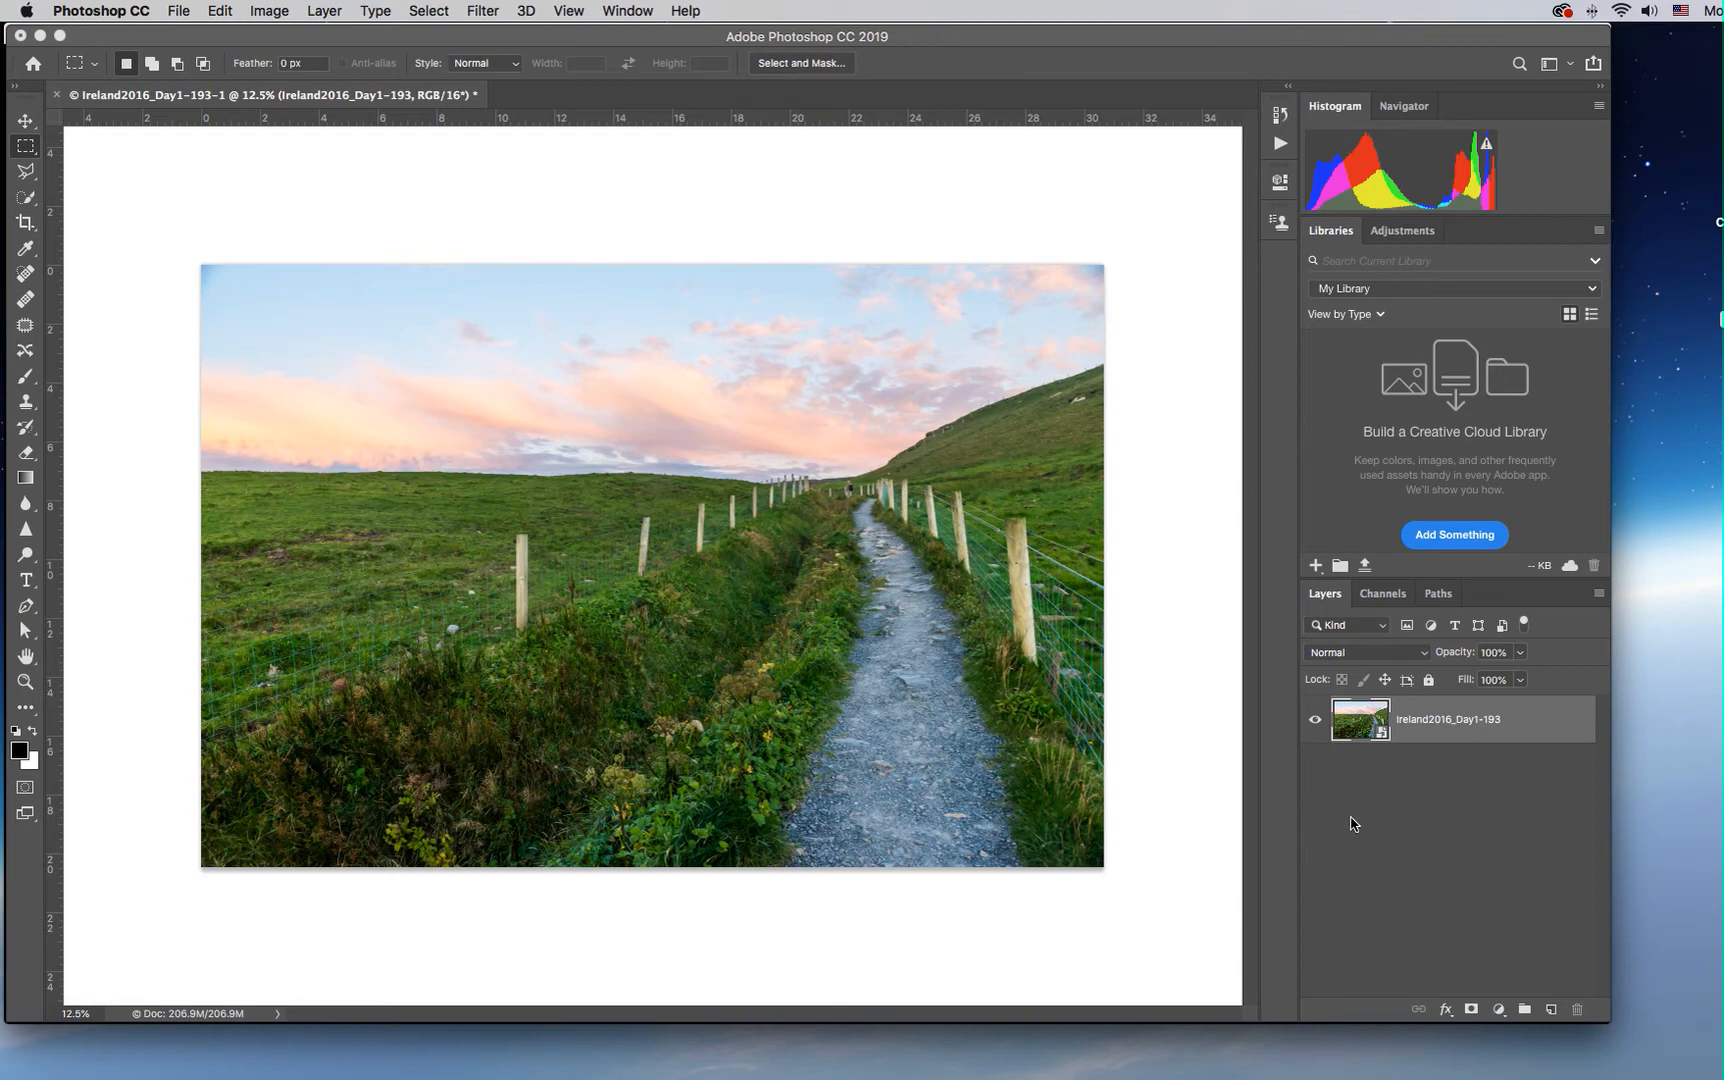
Create a new layer named Dodge Burn in Soft Light mode, filled with the neutral color (50% gray)
click(1598, 594)
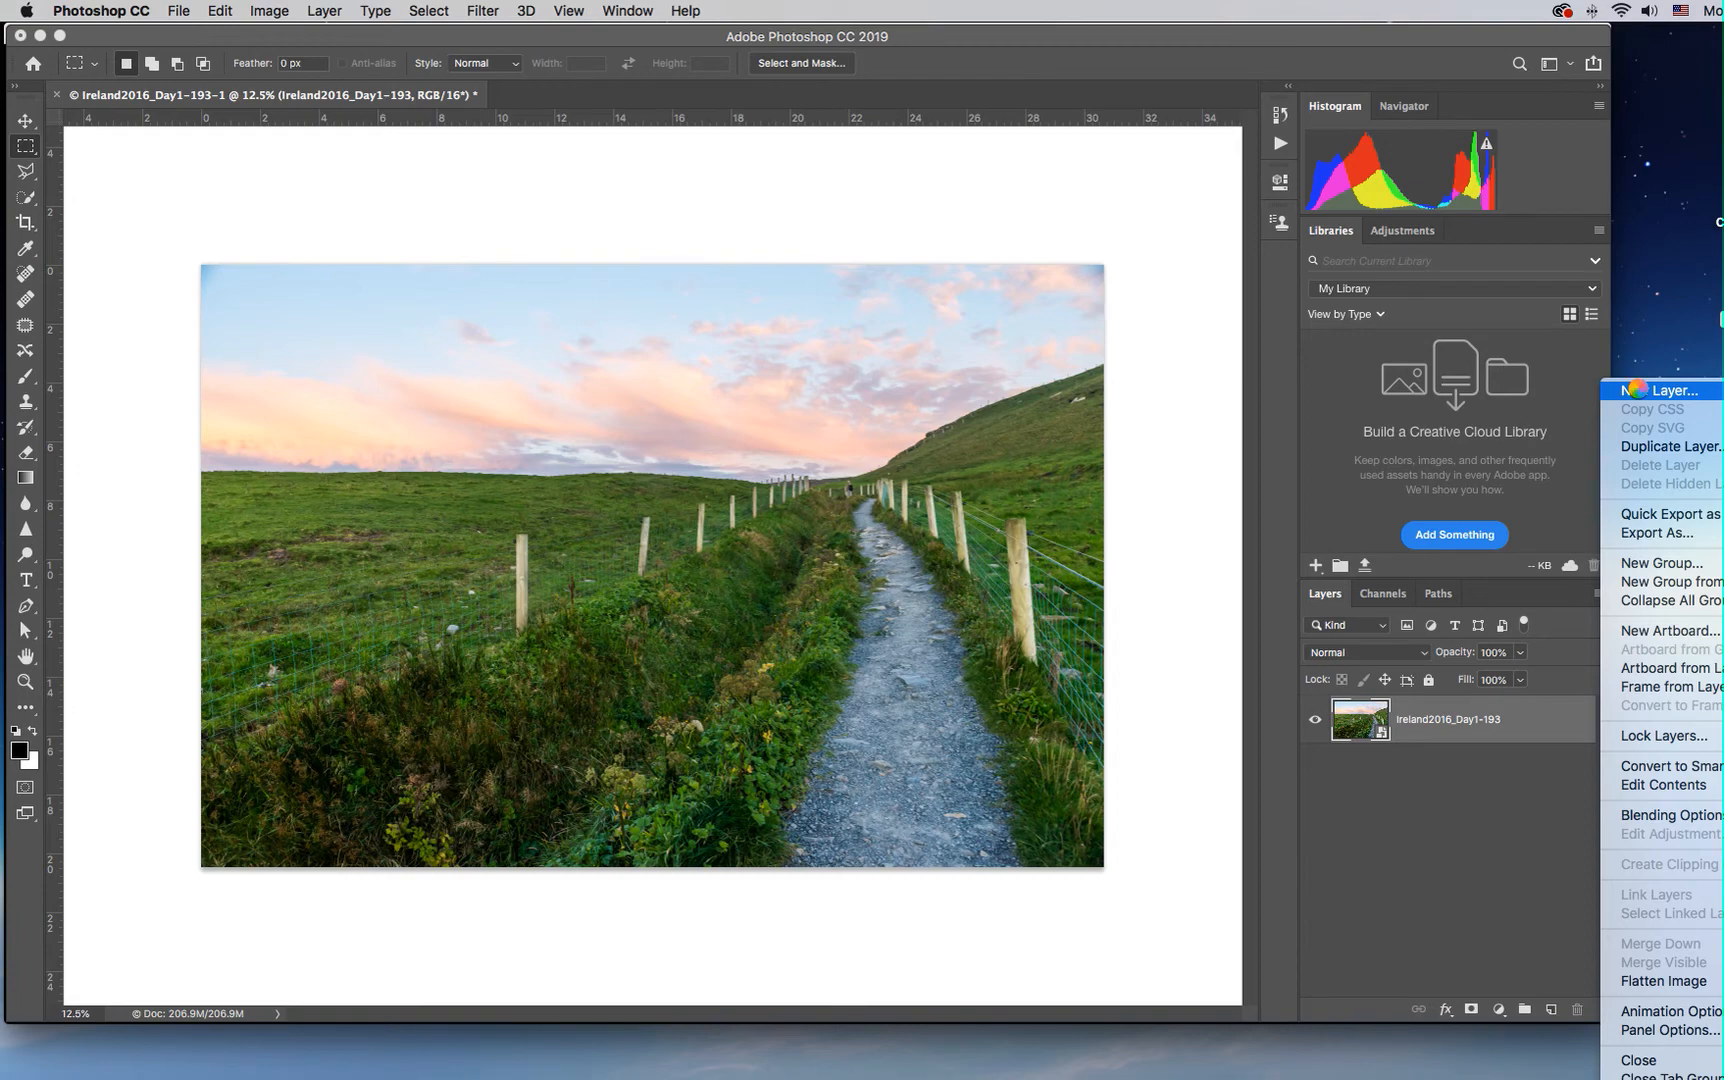
click(1532, 842)
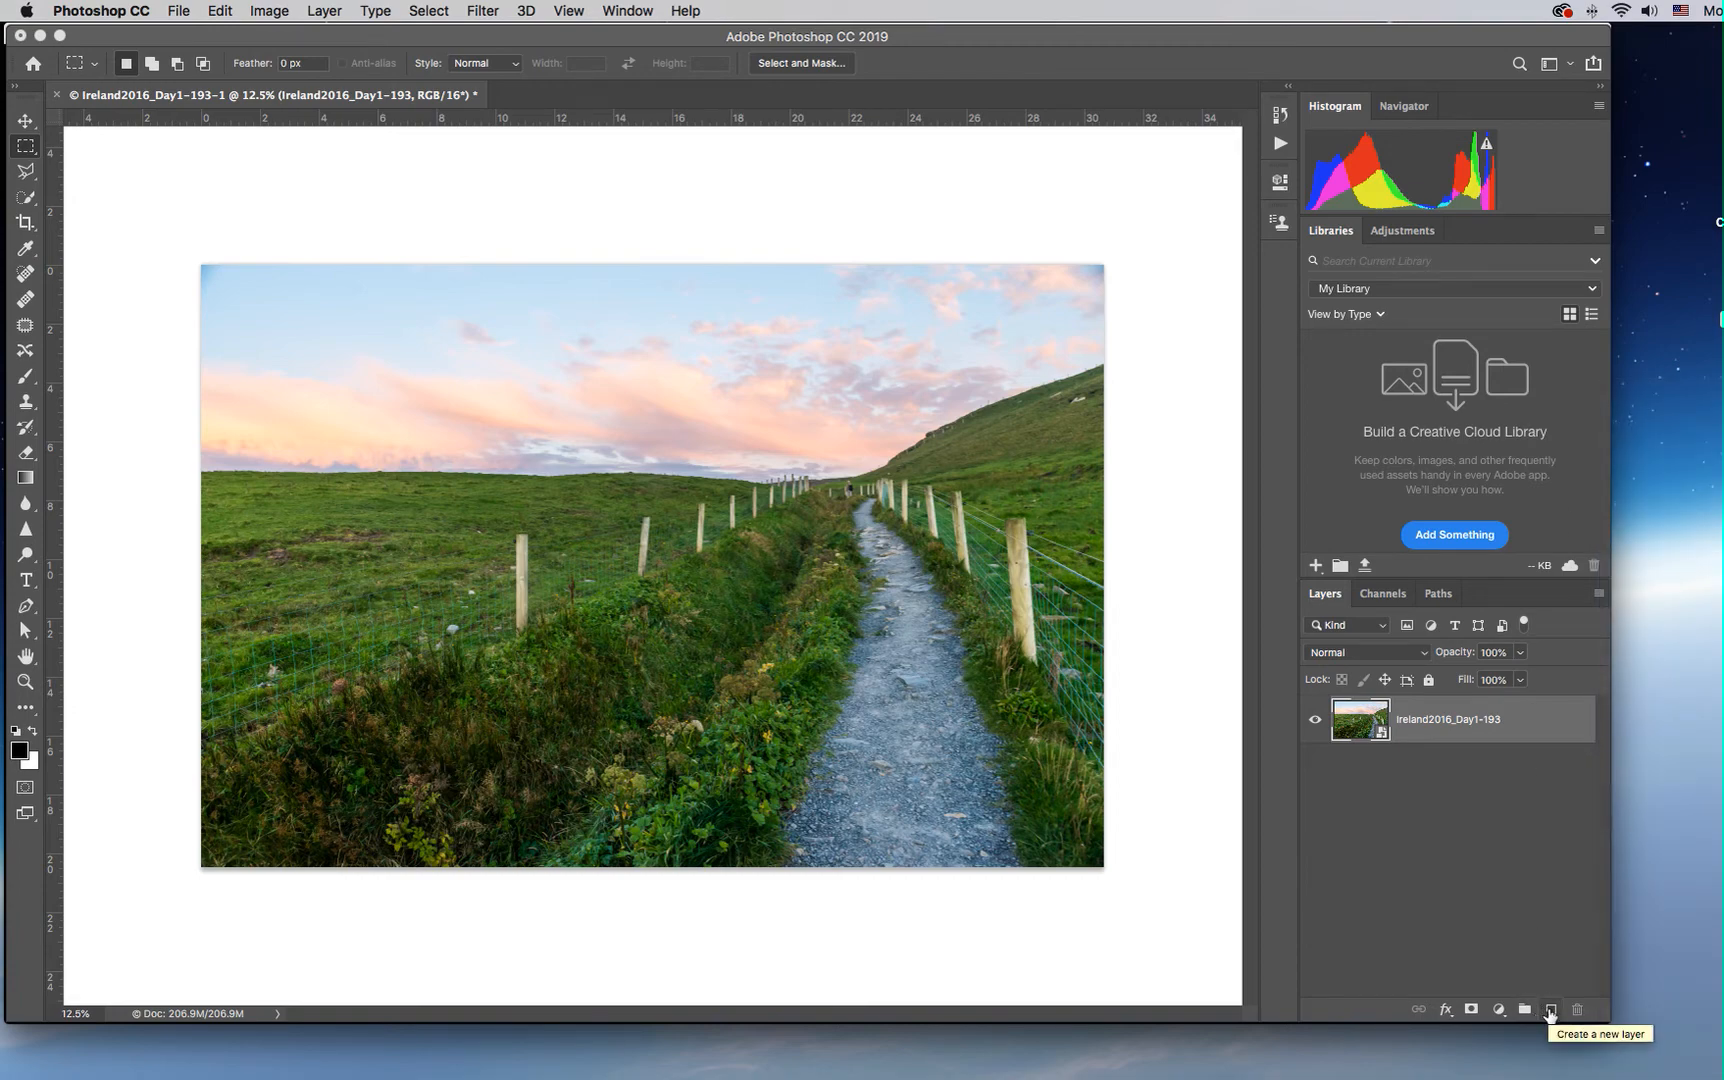
click(1598, 593)
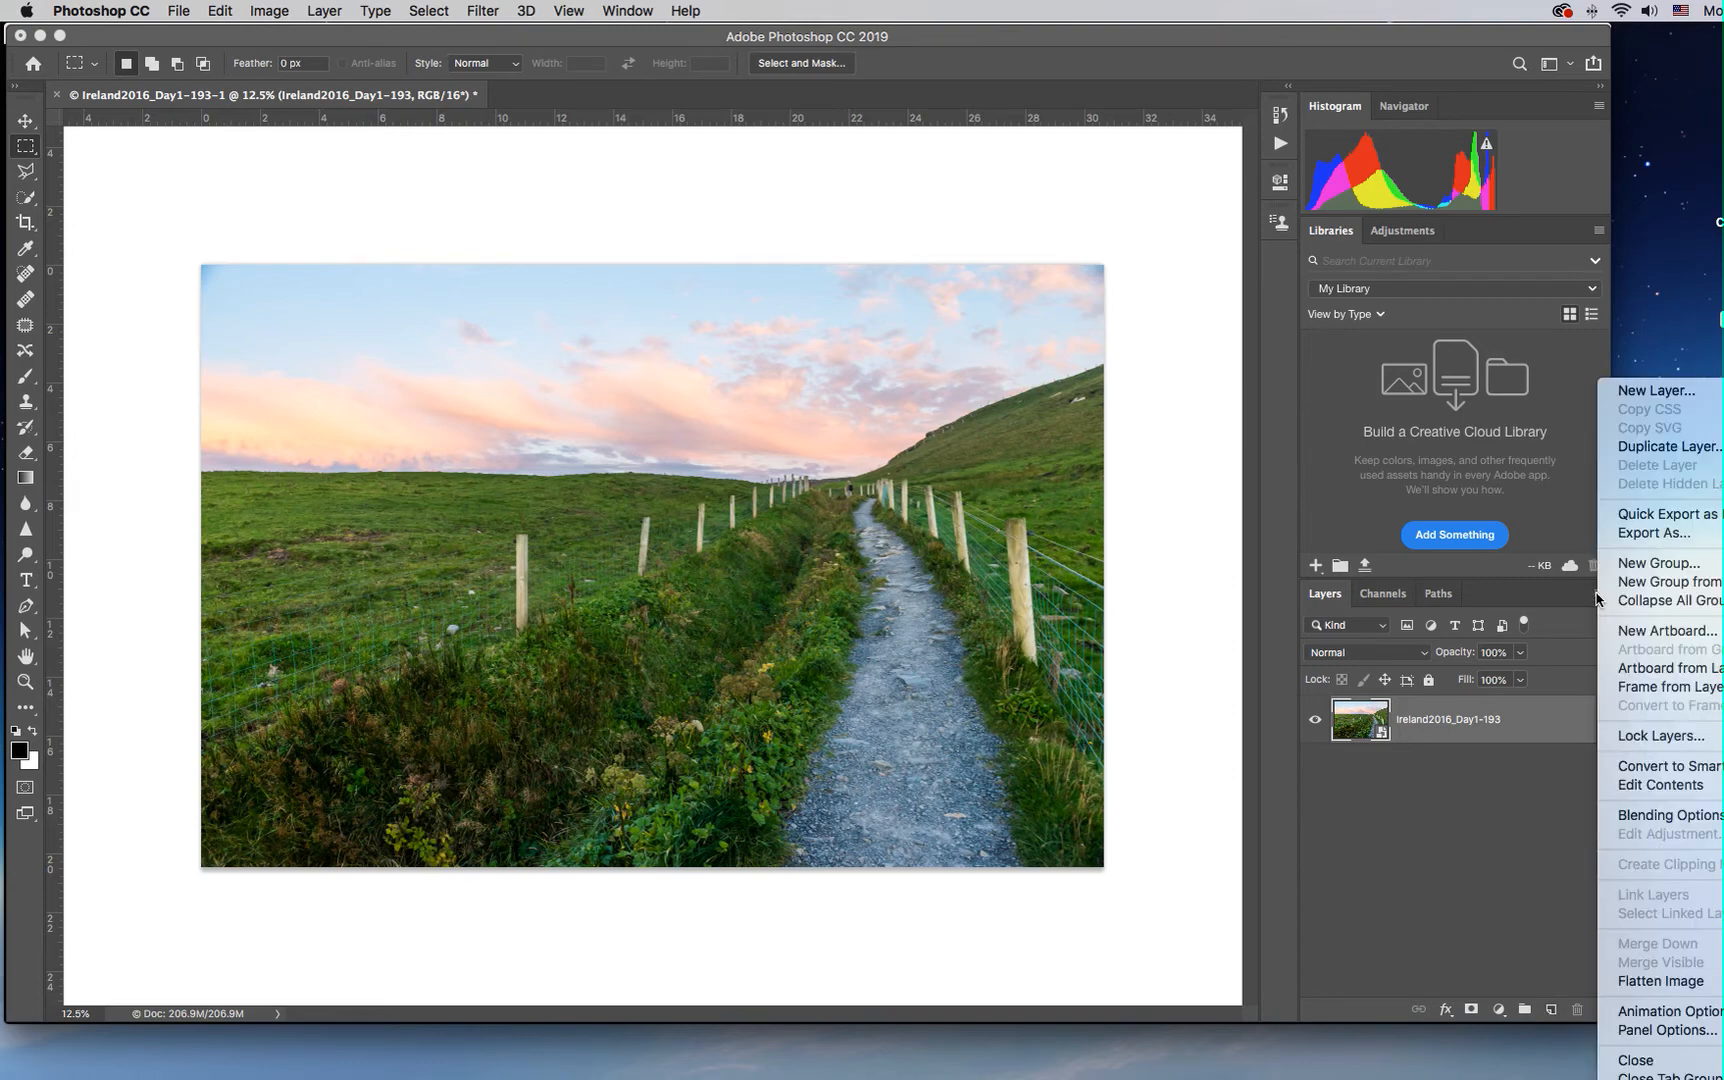
click(1622, 391)
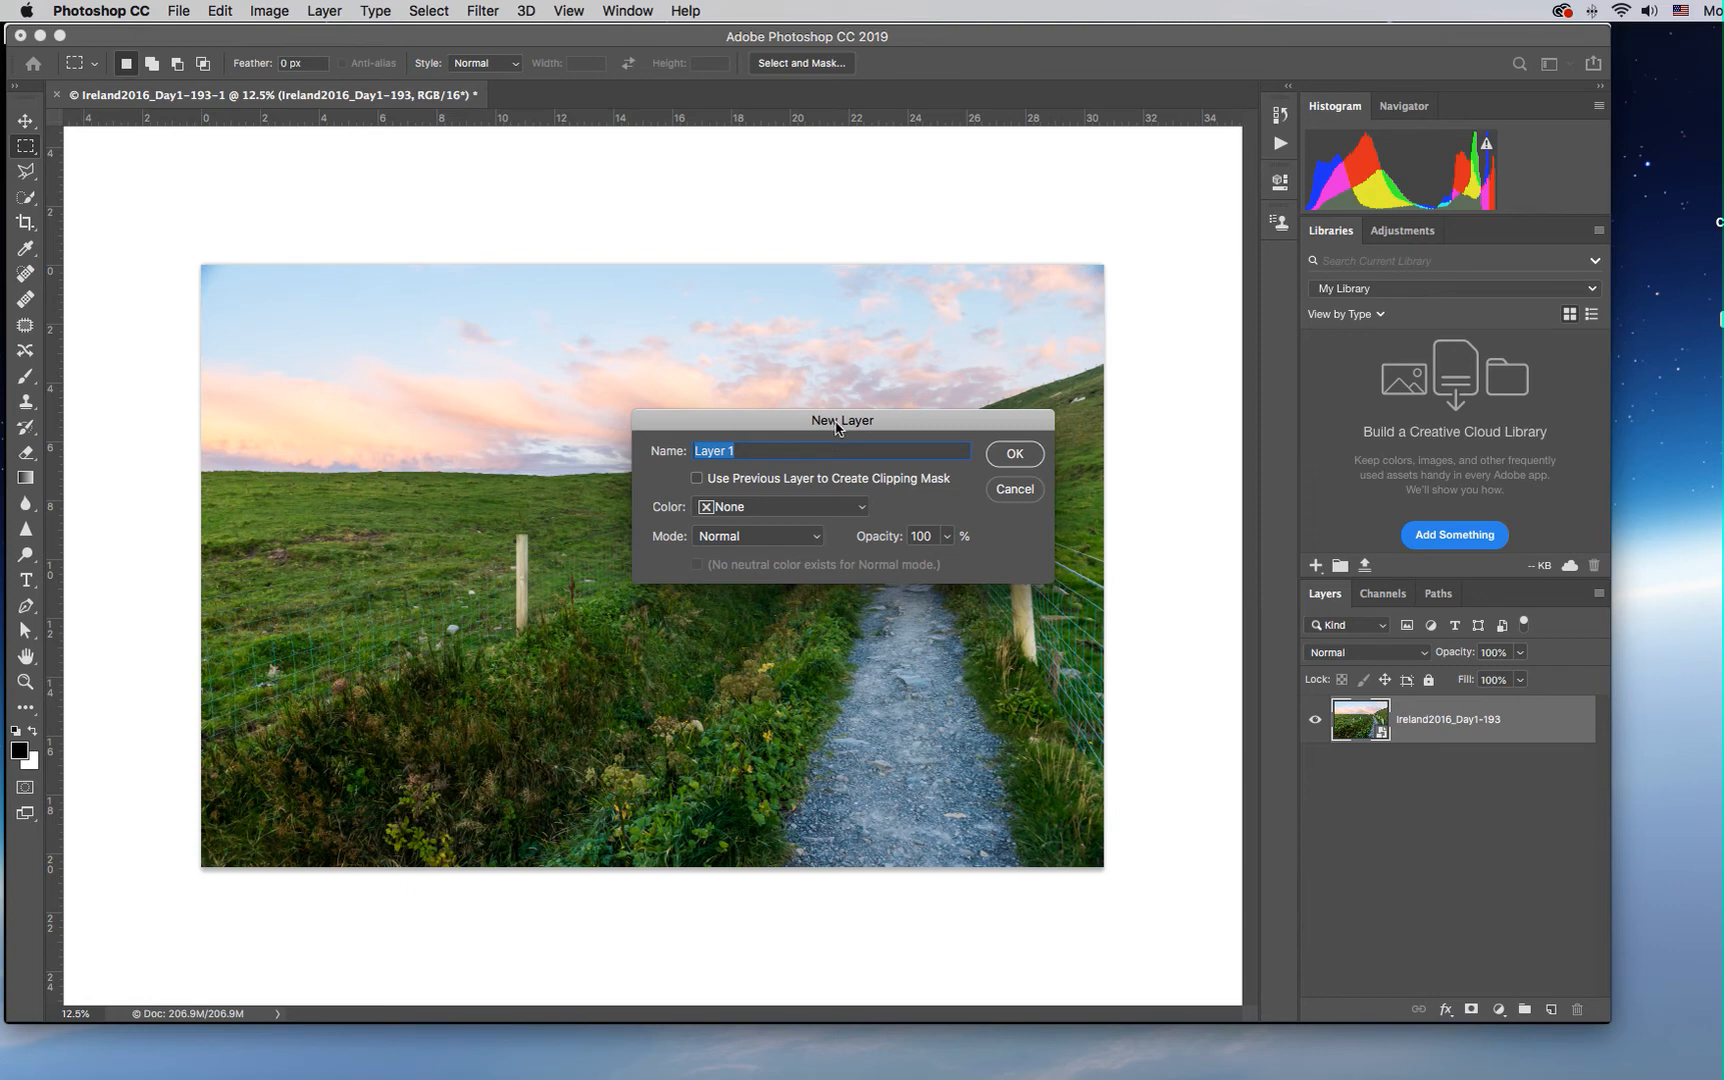
text(Dodge Burn)
click(796, 537)
click(796, 540)
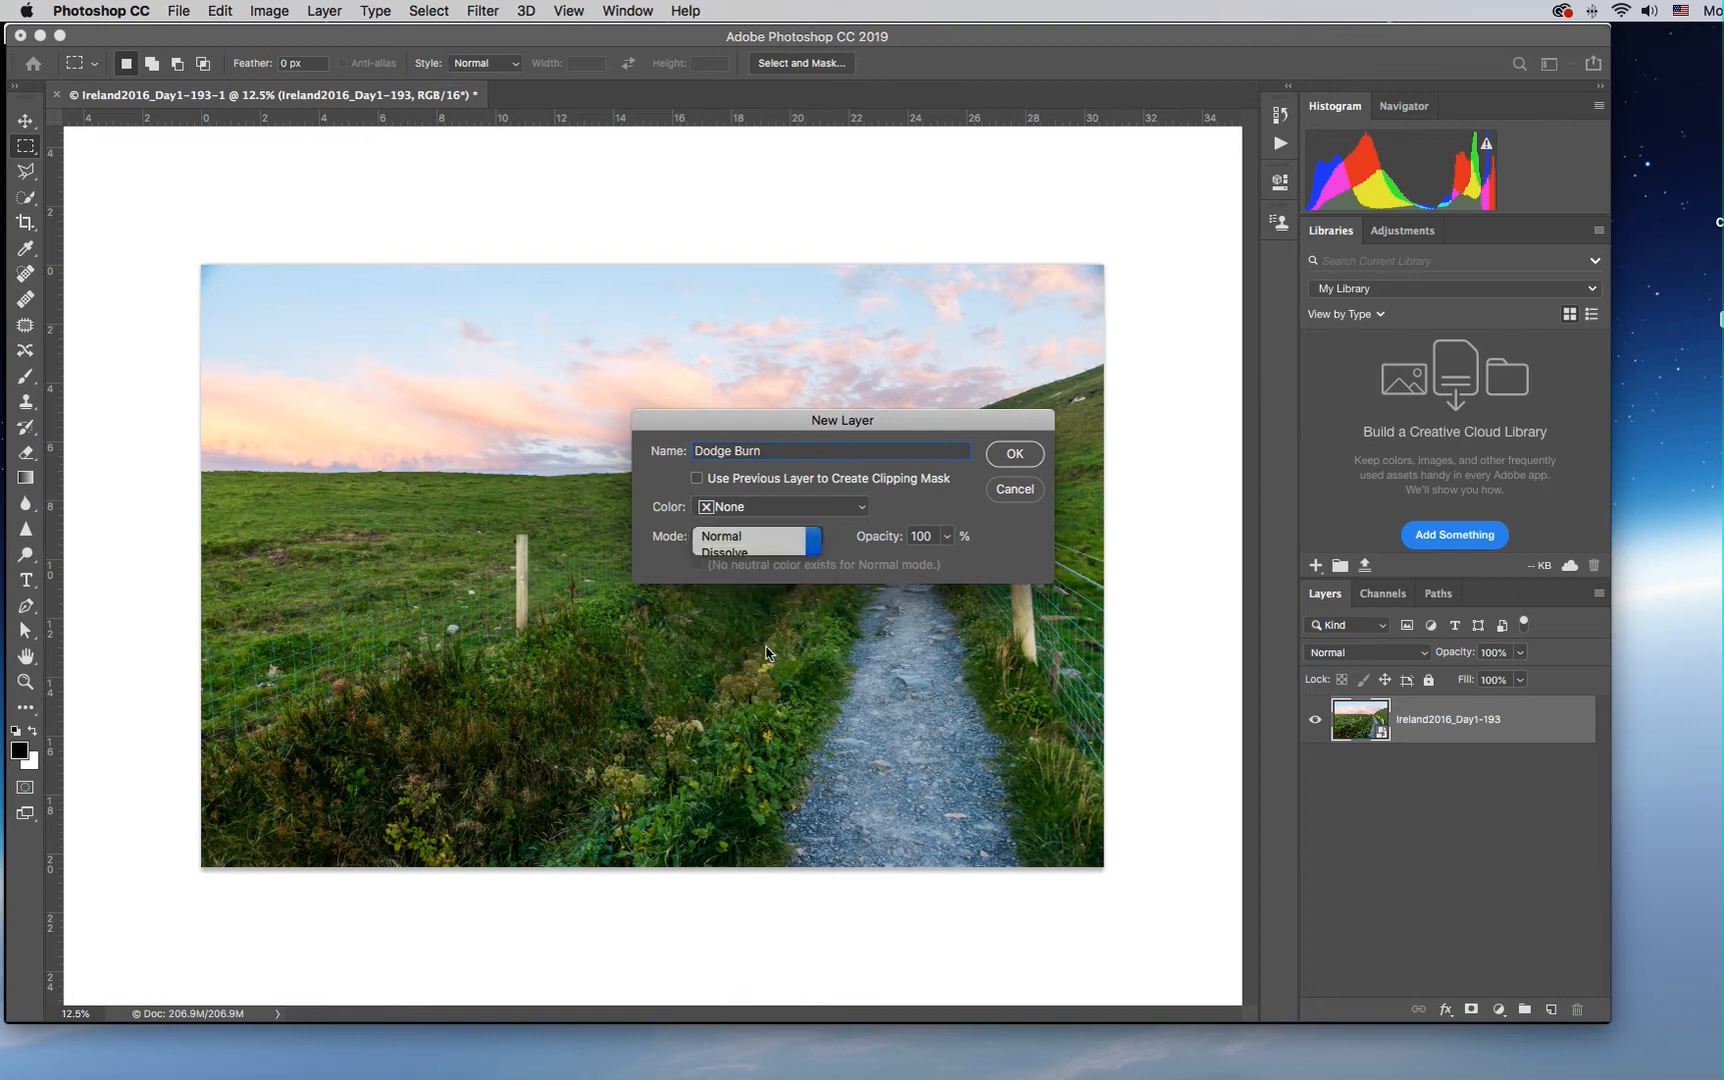
click(785, 546)
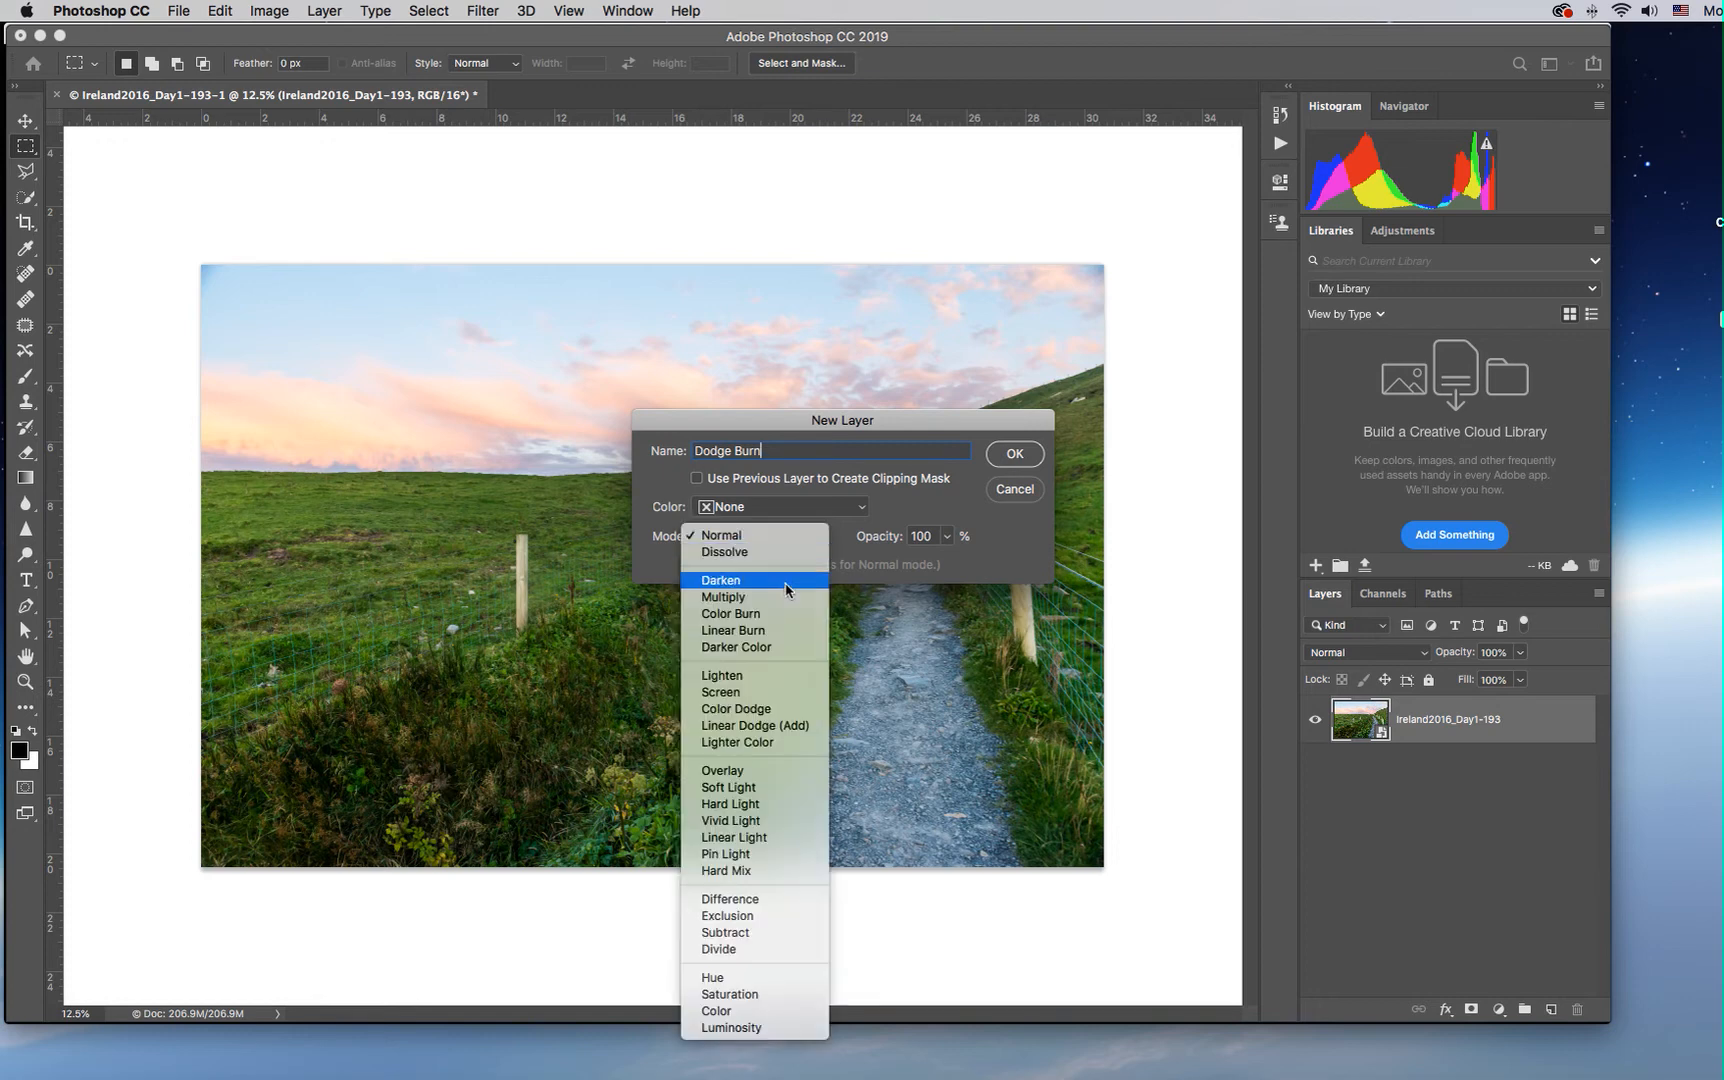
click(771, 788)
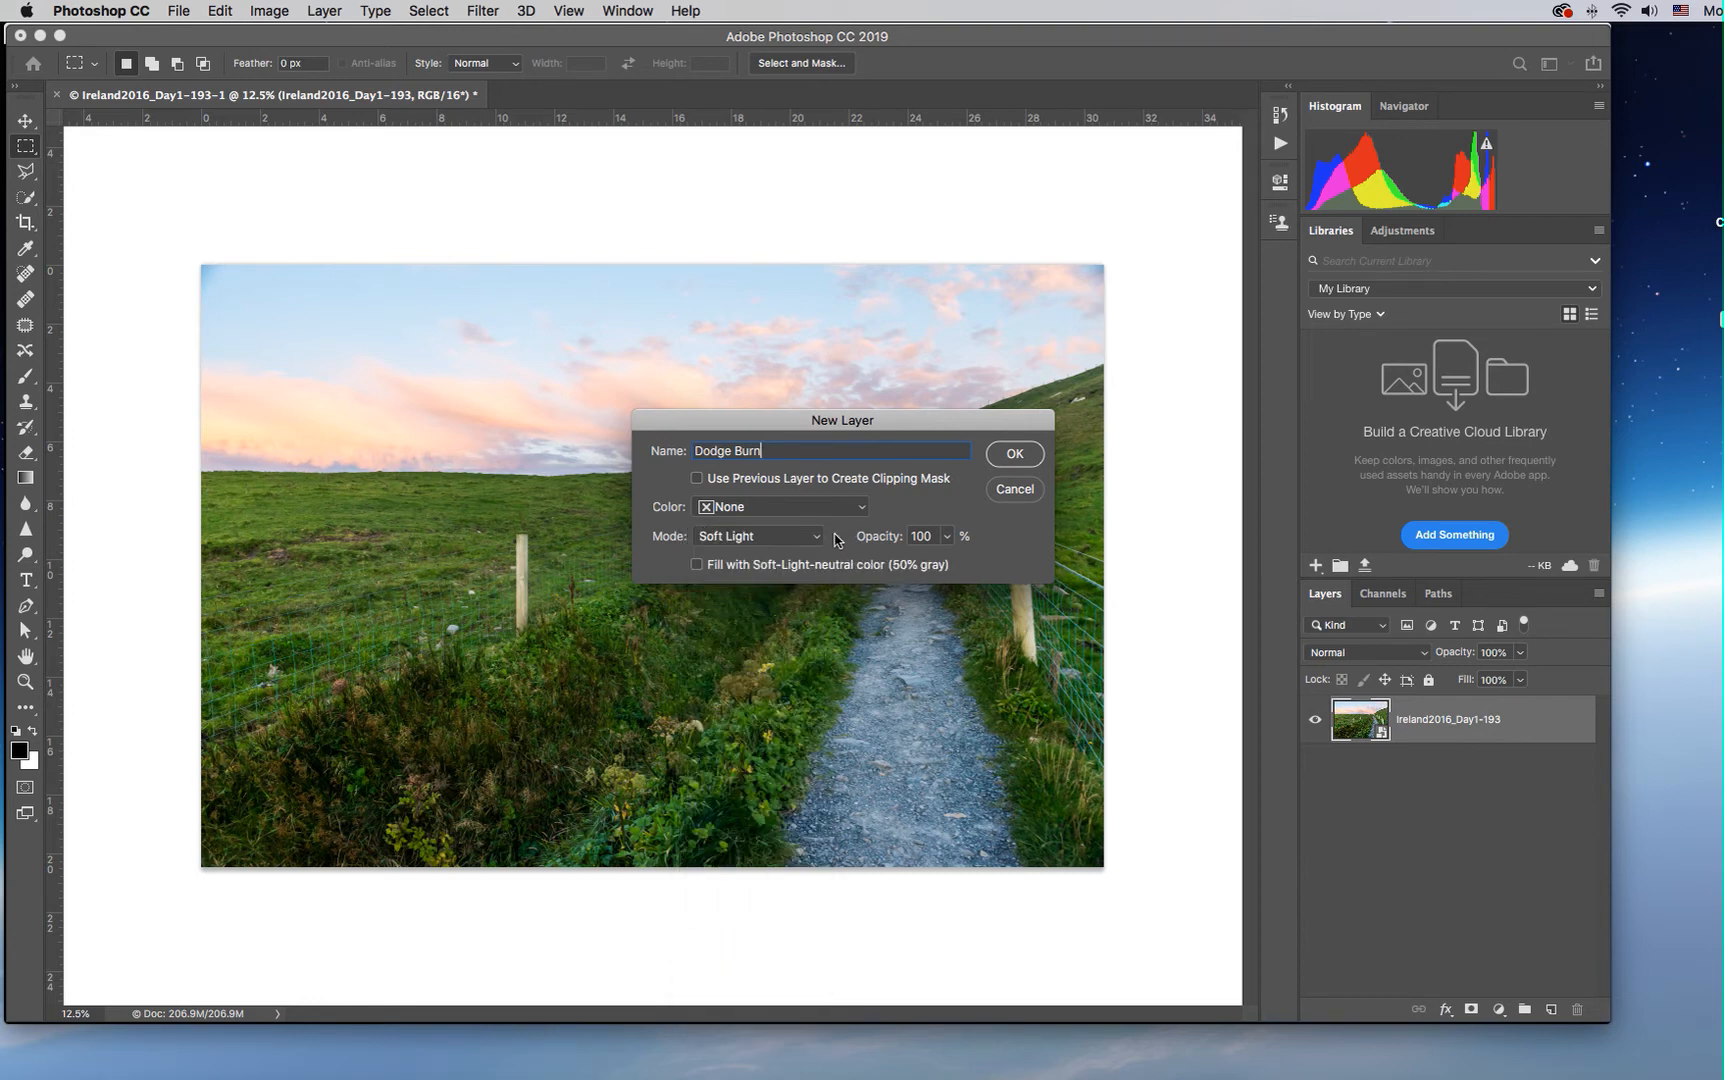
click(697, 565)
click(1013, 456)
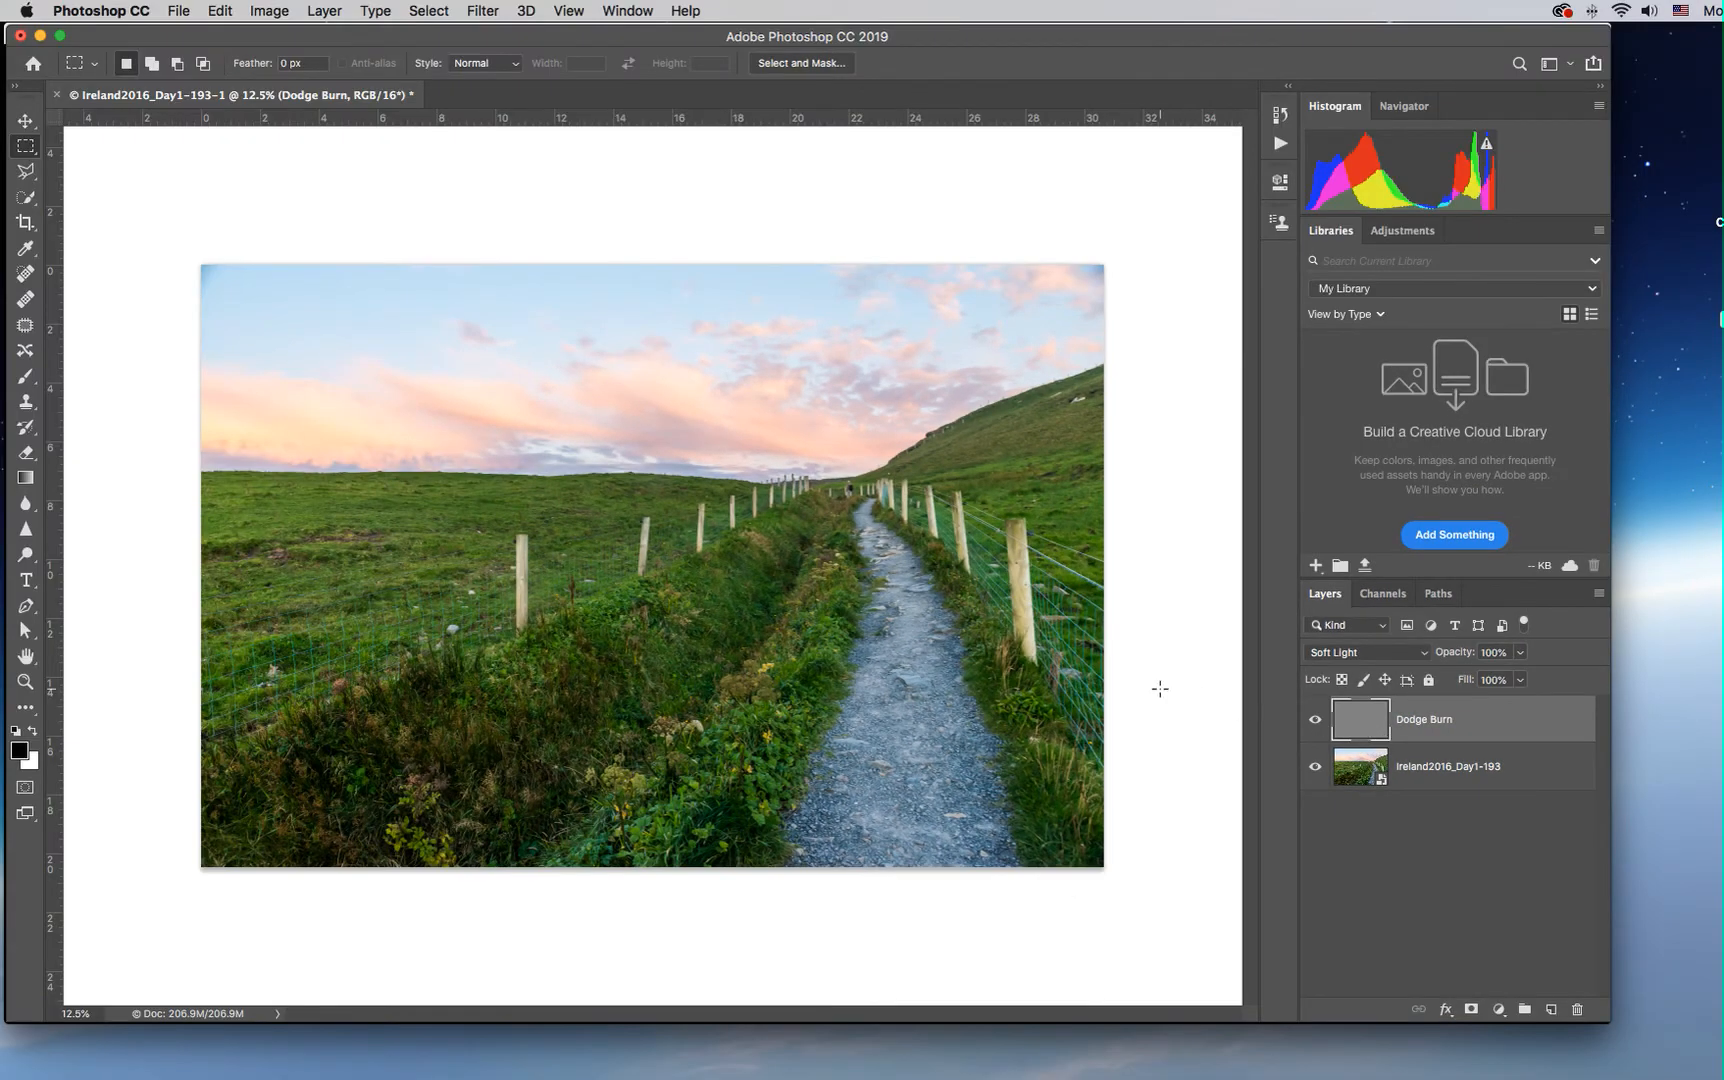
Set up the Brush tool with 10% opacity and 60% flow
click(27, 378)
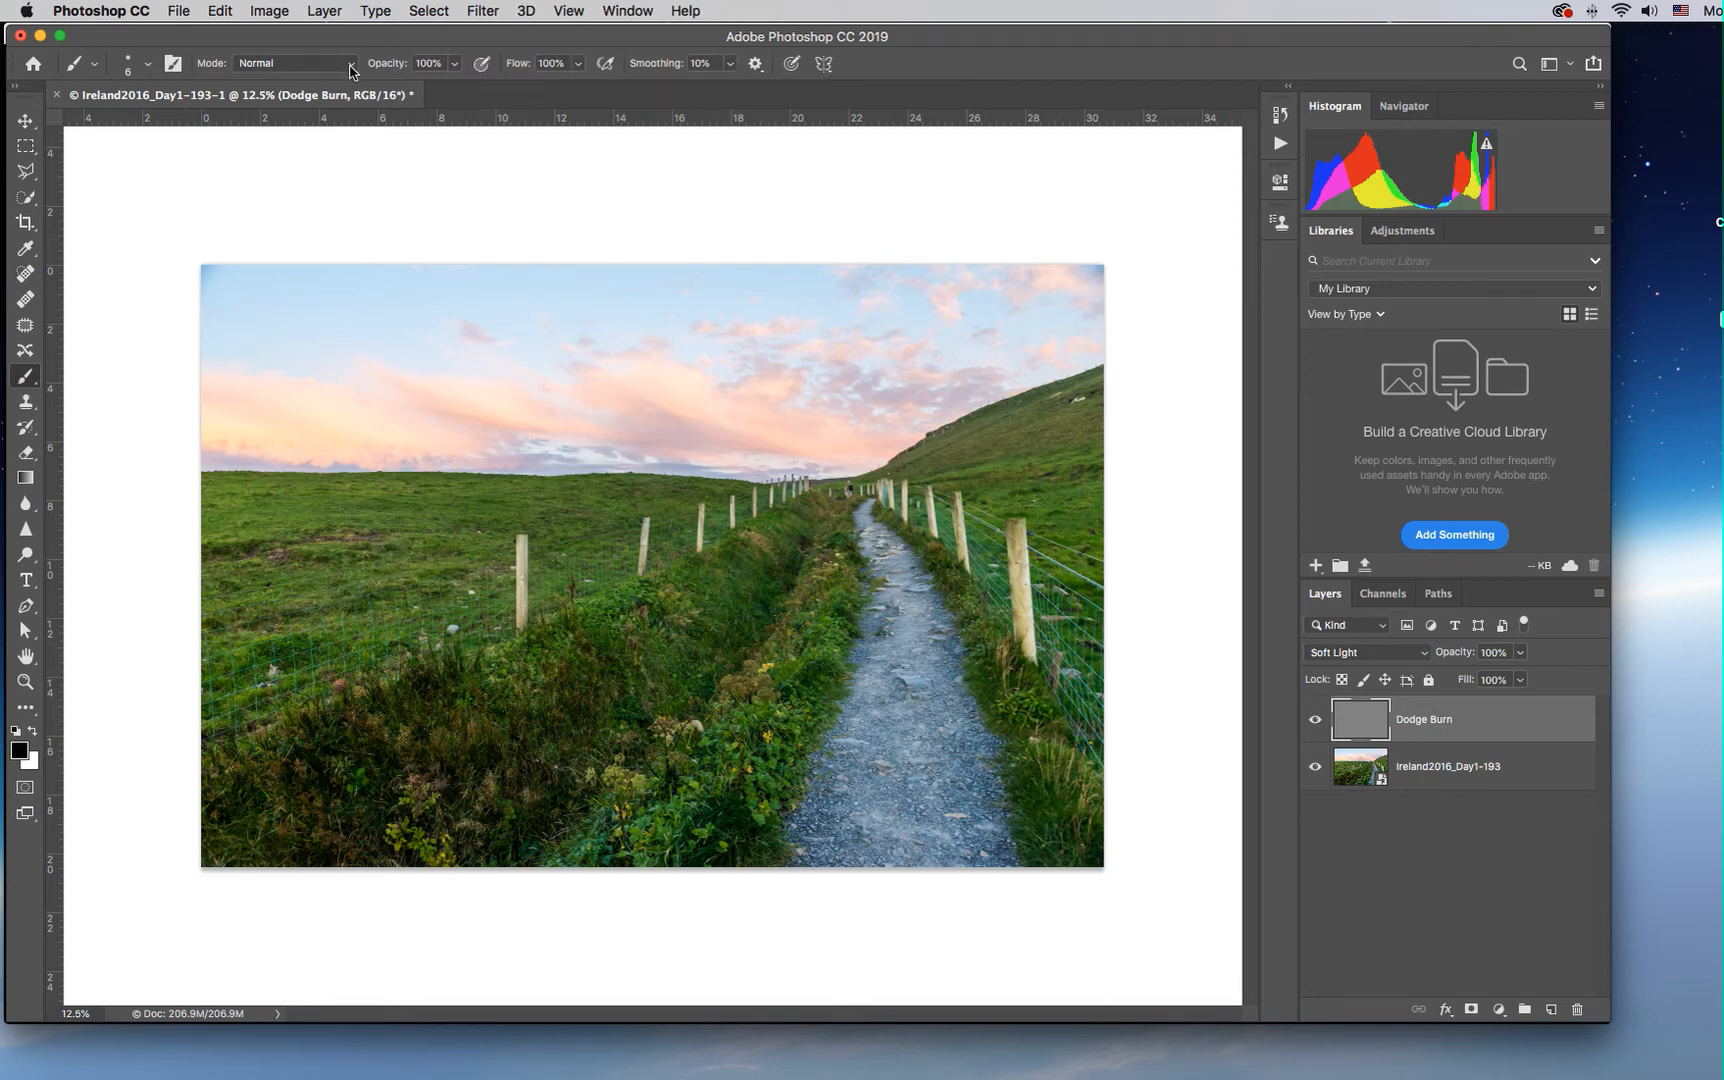
click(453, 66)
drag(454, 86, 396, 88)
click(578, 63)
drag(585, 88, 543, 90)
click(607, 42)
Lighten the gravel path by painting white on the Dodge Burn layer, with brush sizes of 500 to 800 px
key(bracketright)
key(bracketright)
click(34, 735)
mouse_move(892, 673)
mouse_down()
mouse_move(859, 807)
mouse_move(926, 842)
mouse_move(923, 650)
mouse_up()
key(bracketleft)
key(bracketleft)
key(bracketleft)
key(bracketright)
key(bracketright)
key(bracketright)
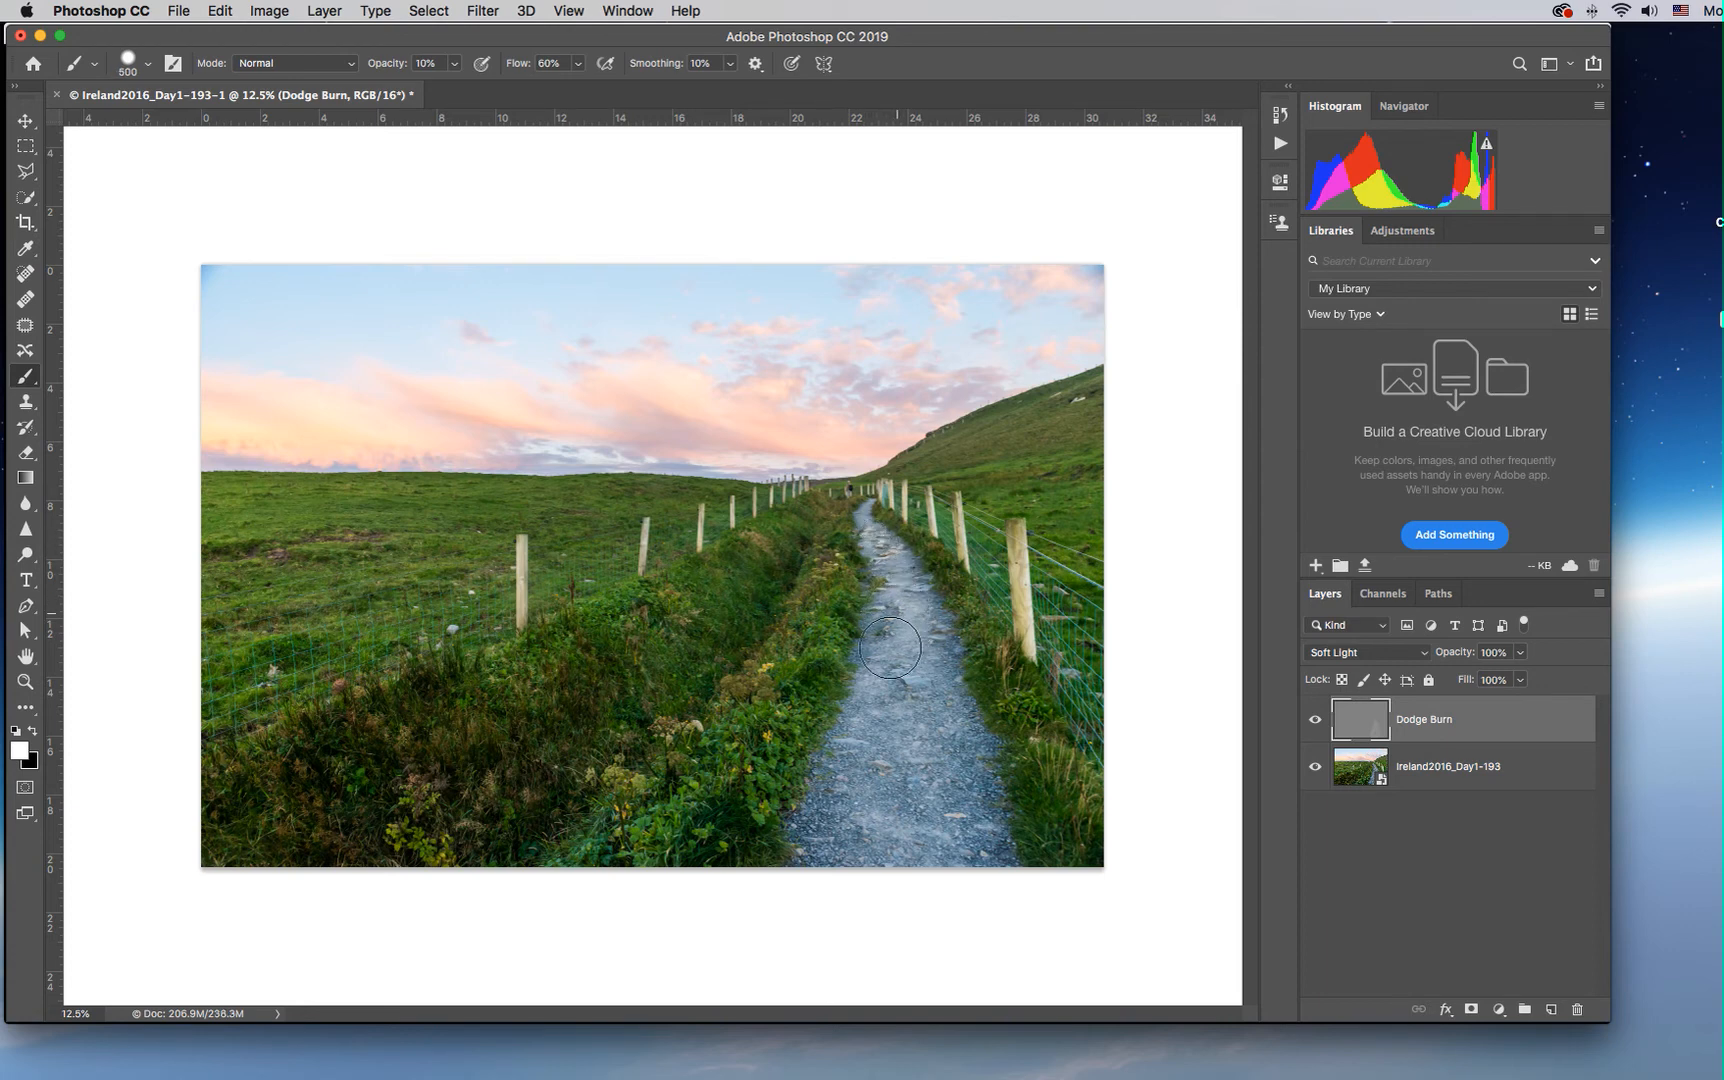
key(bracketright)
key(bracketright)
key(bracketright)
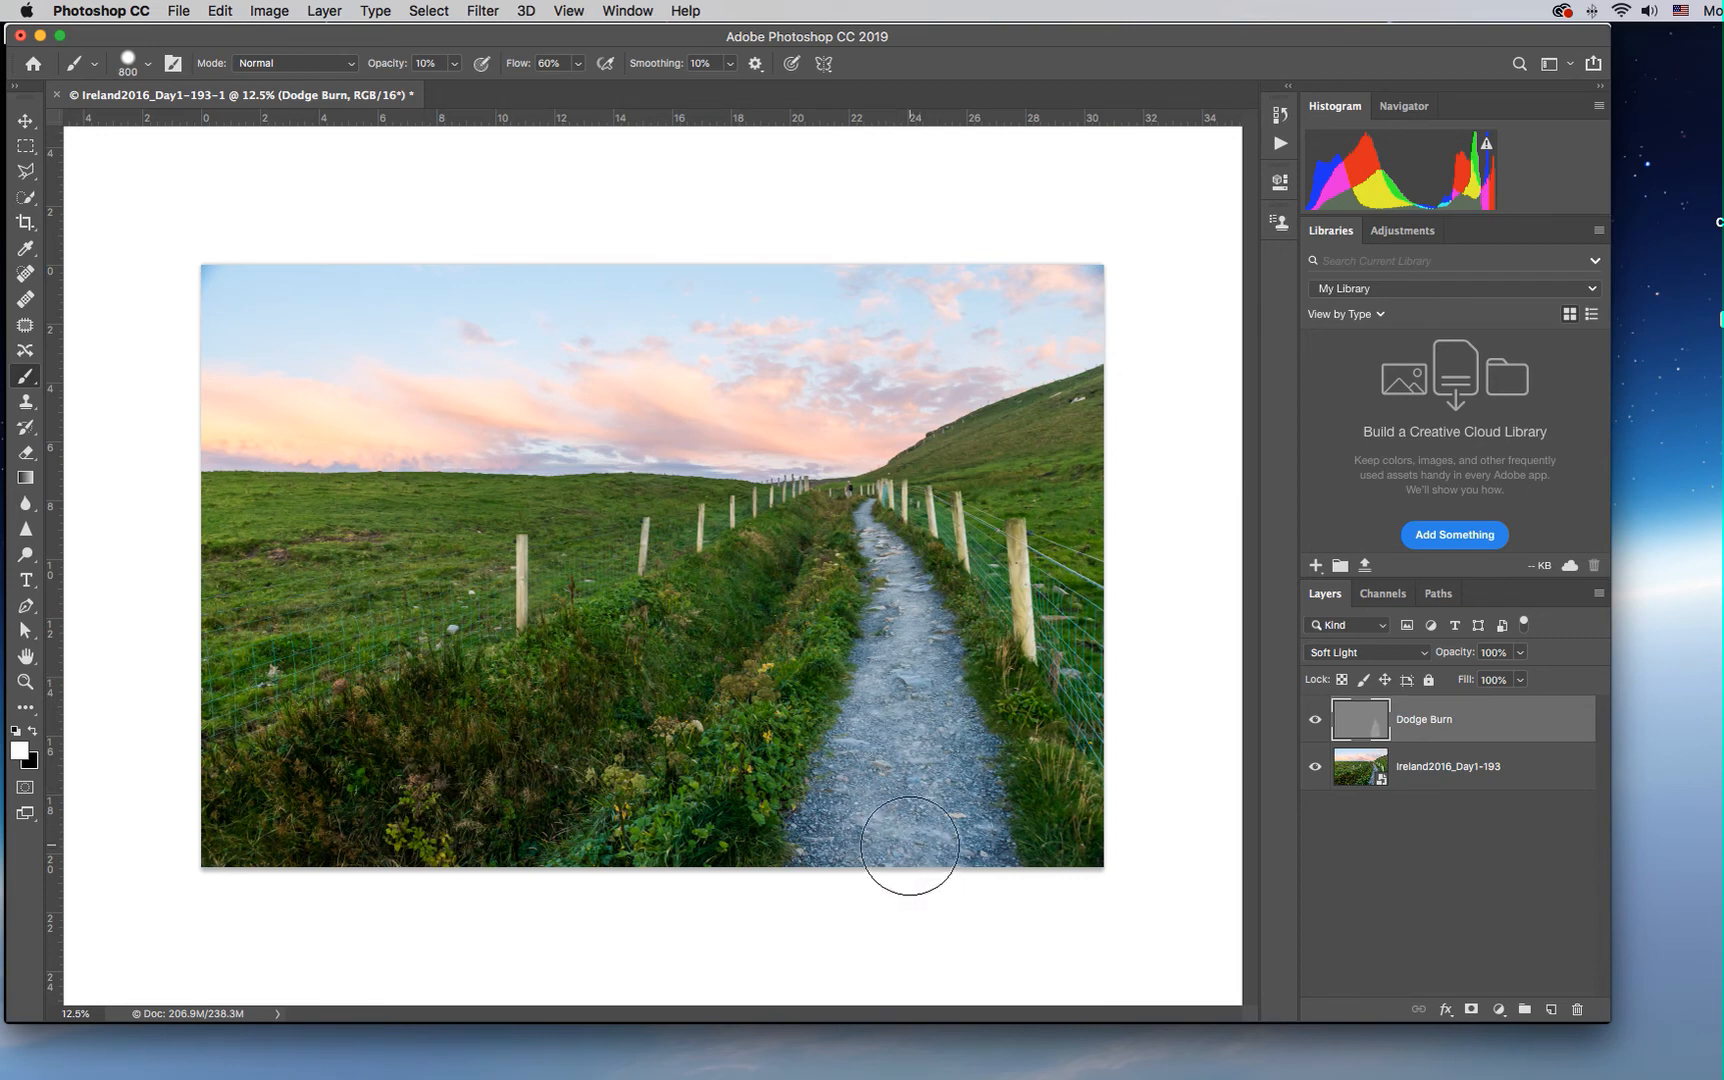
Darken the sky by painting black on the Dodge Burn layer with a 2300 px brush at 26% hardness, and check that layer on its own
click(33, 735)
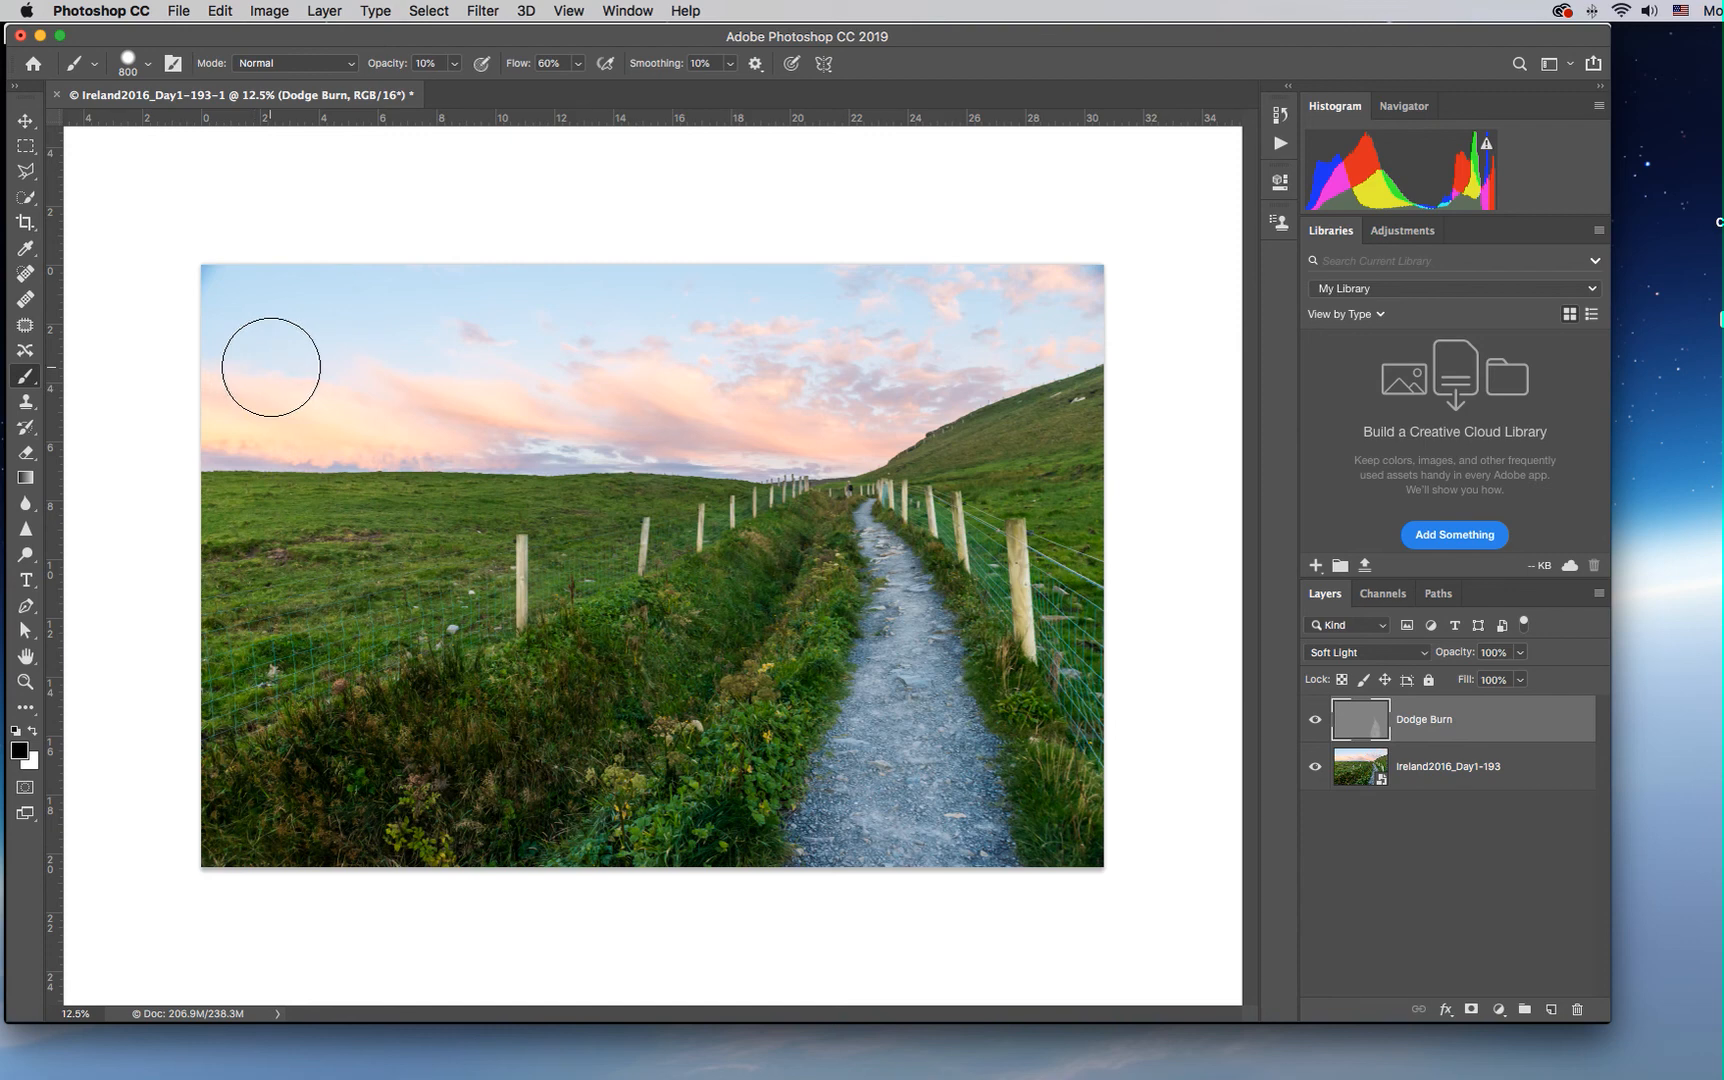
key(bracketright)
key(bracketright)
key(bracketright)
key(bracketright)
key(bracketright)
key(bracketright)
key(bracketright)
key(bracketright)
key(bracketright)
key(bracketright)
key(bracketright)
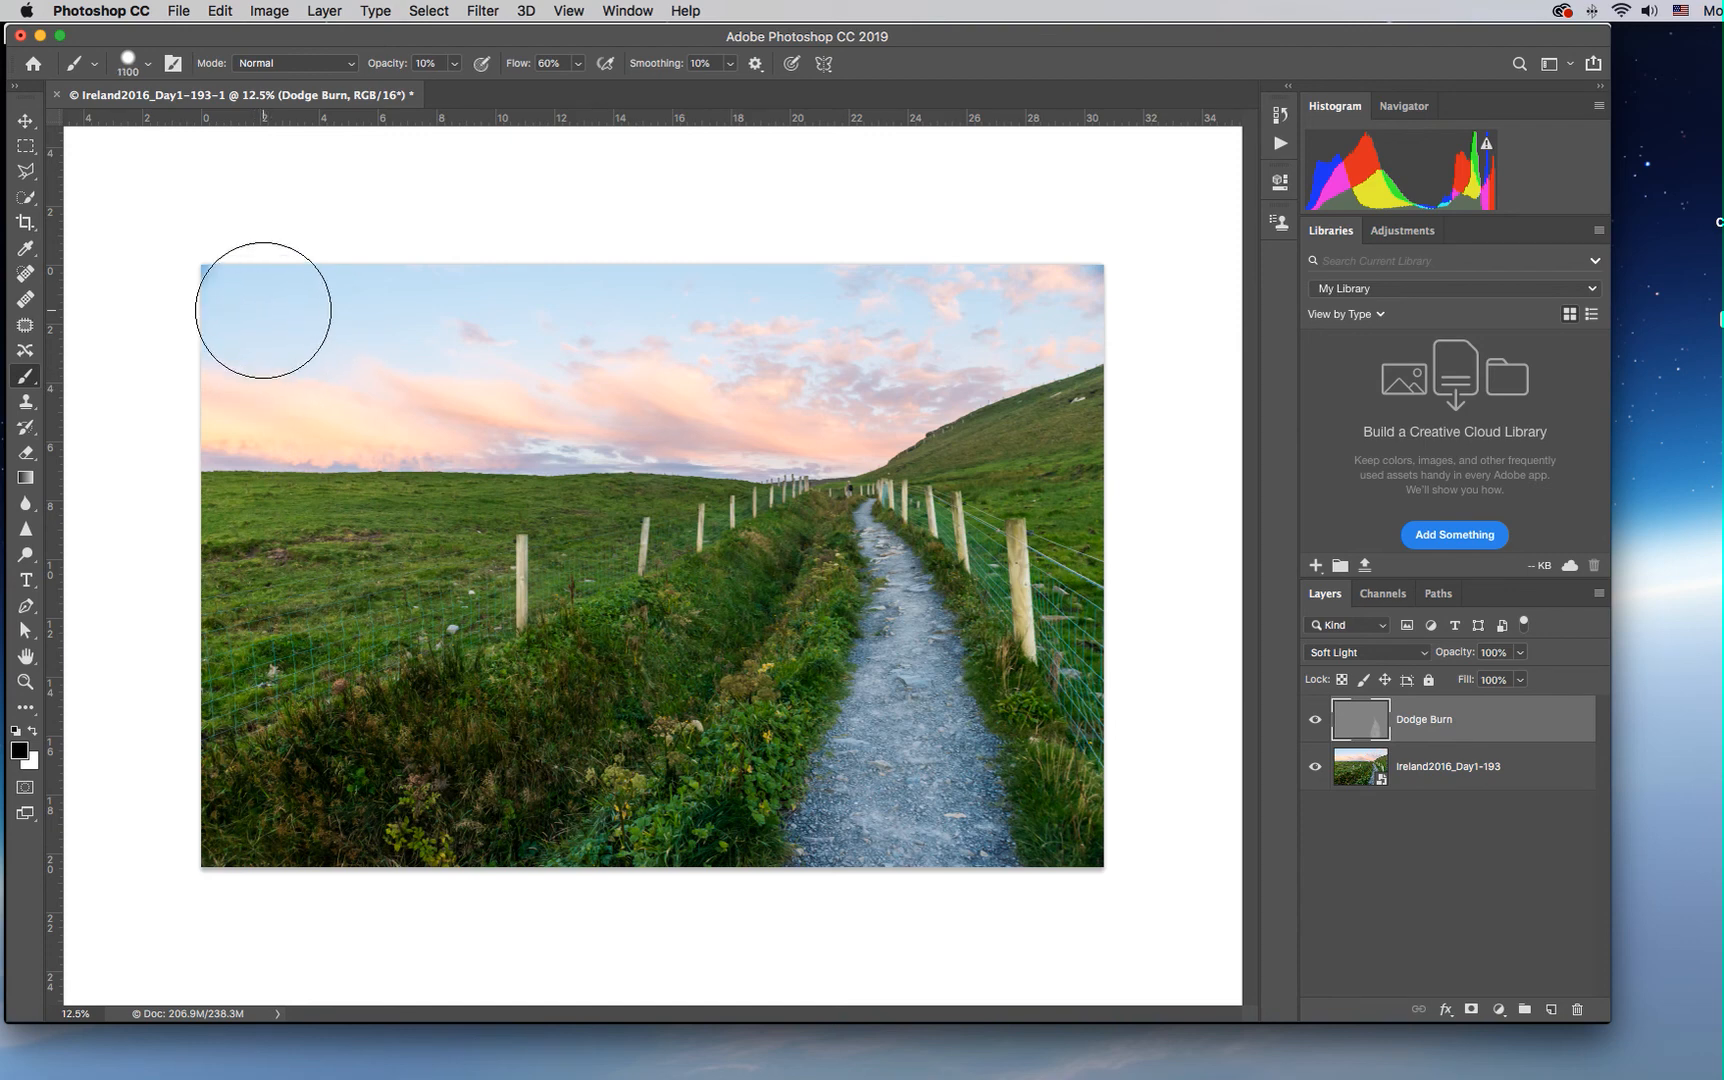
key(bracketright)
key(bracketright)
key(bracketright)
key(bracketright)
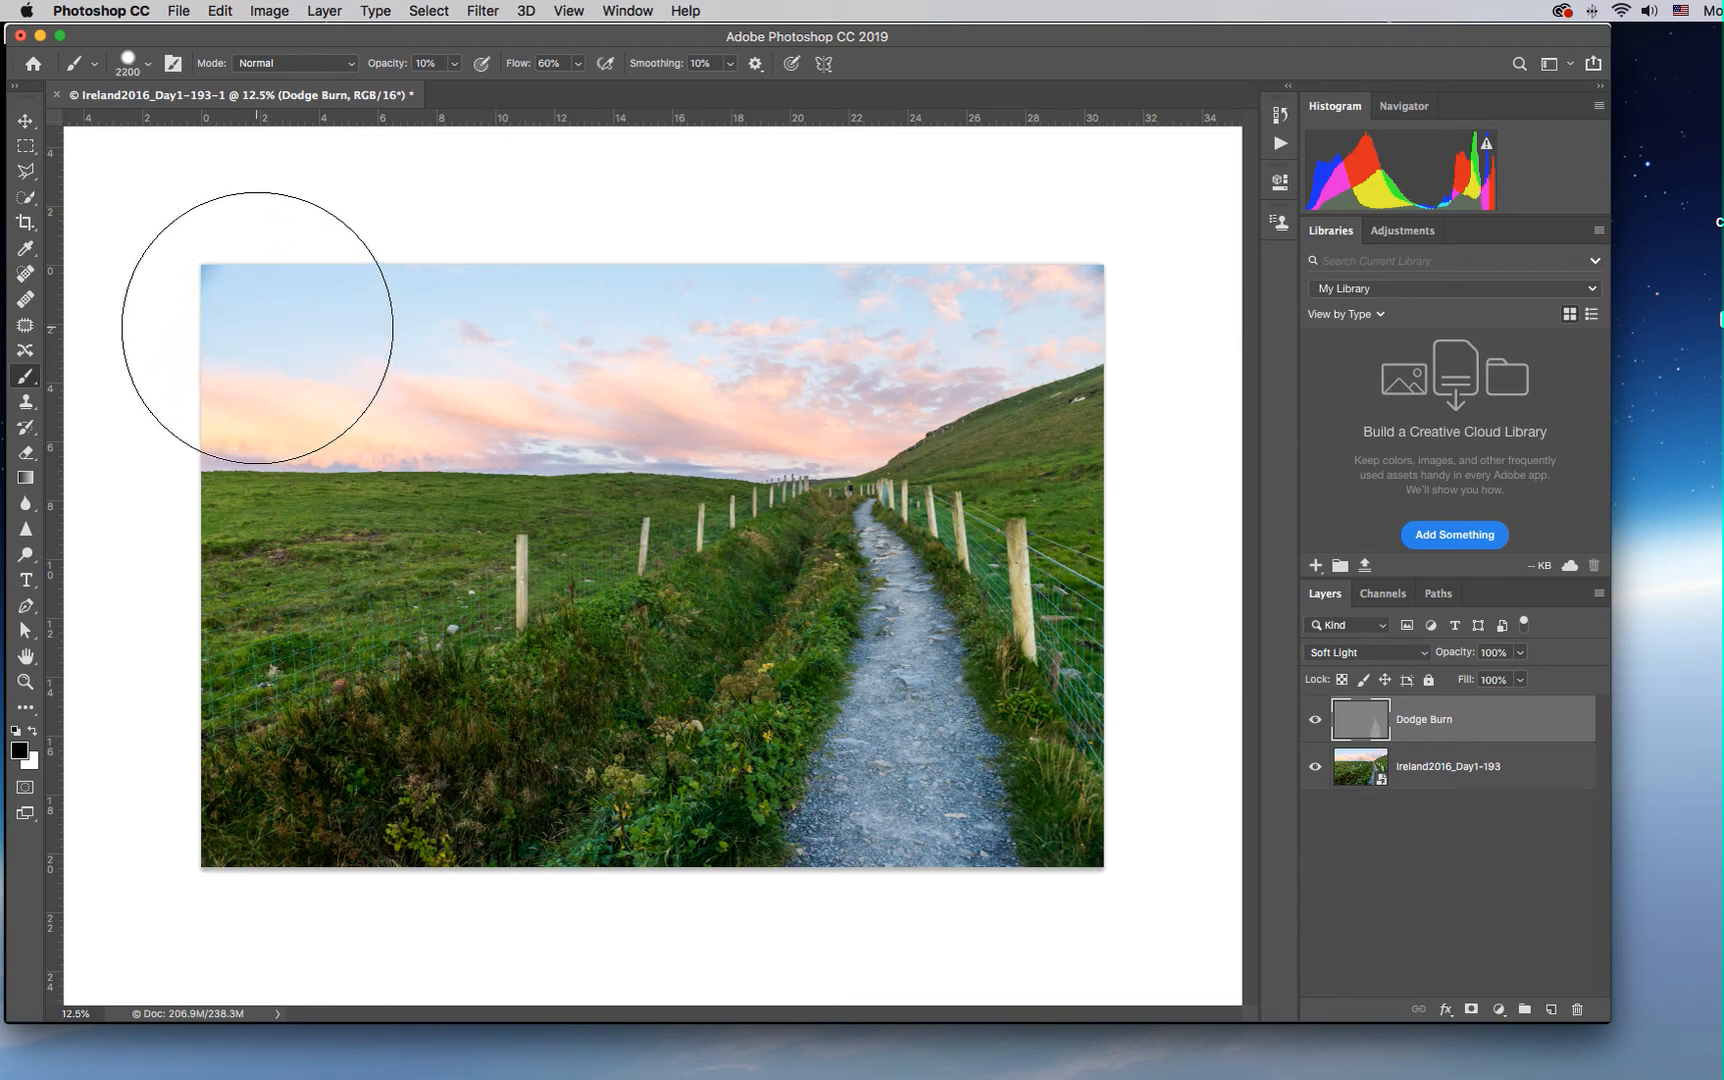
click(147, 66)
drag(209, 174, 174, 174)
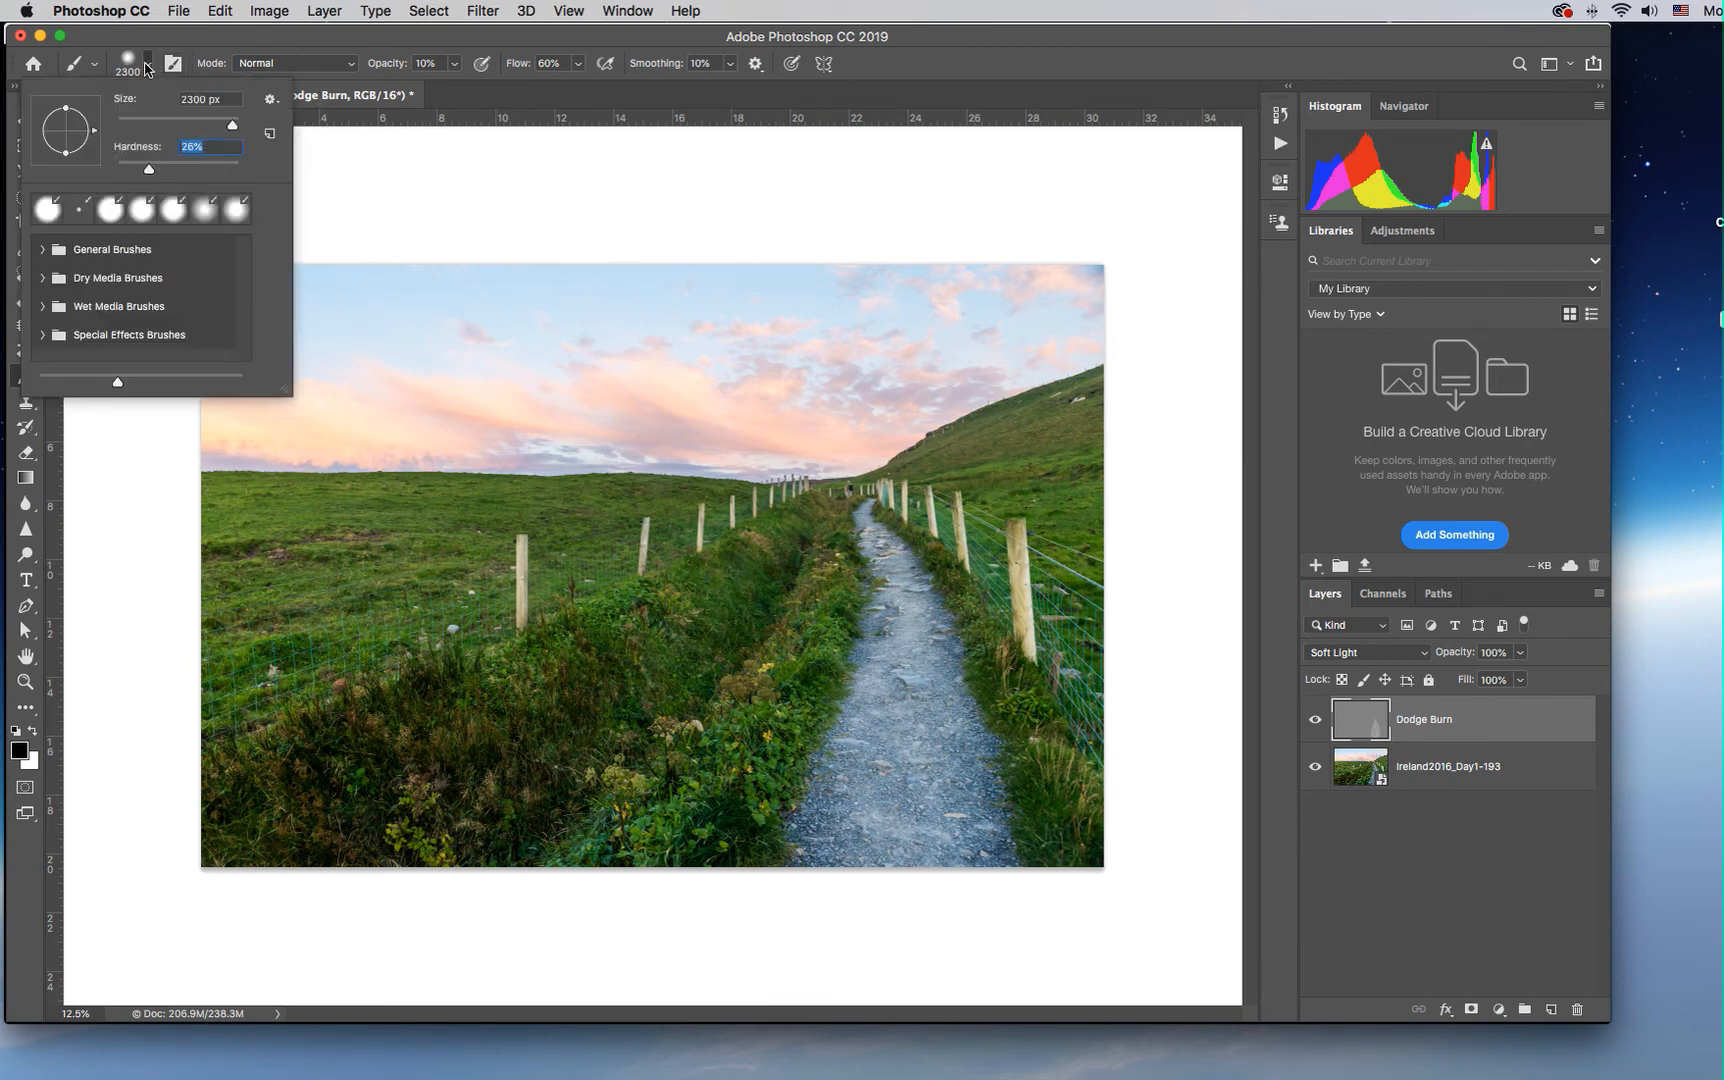
click(147, 68)
mouse_move(478, 341)
mouse_down()
mouse_move(898, 325)
mouse_move(1068, 291)
mouse_move(713, 342)
mouse_move(243, 346)
mouse_move(620, 355)
mouse_move(1053, 295)
mouse_move(835, 310)
mouse_move(424, 286)
mouse_move(240, 316)
mouse_move(536, 332)
mouse_move(1046, 286)
mouse_move(786, 328)
mouse_move(263, 345)
mouse_move(386, 355)
mouse_move(284, 340)
mouse_move(413, 347)
mouse_move(1036, 296)
mouse_up()
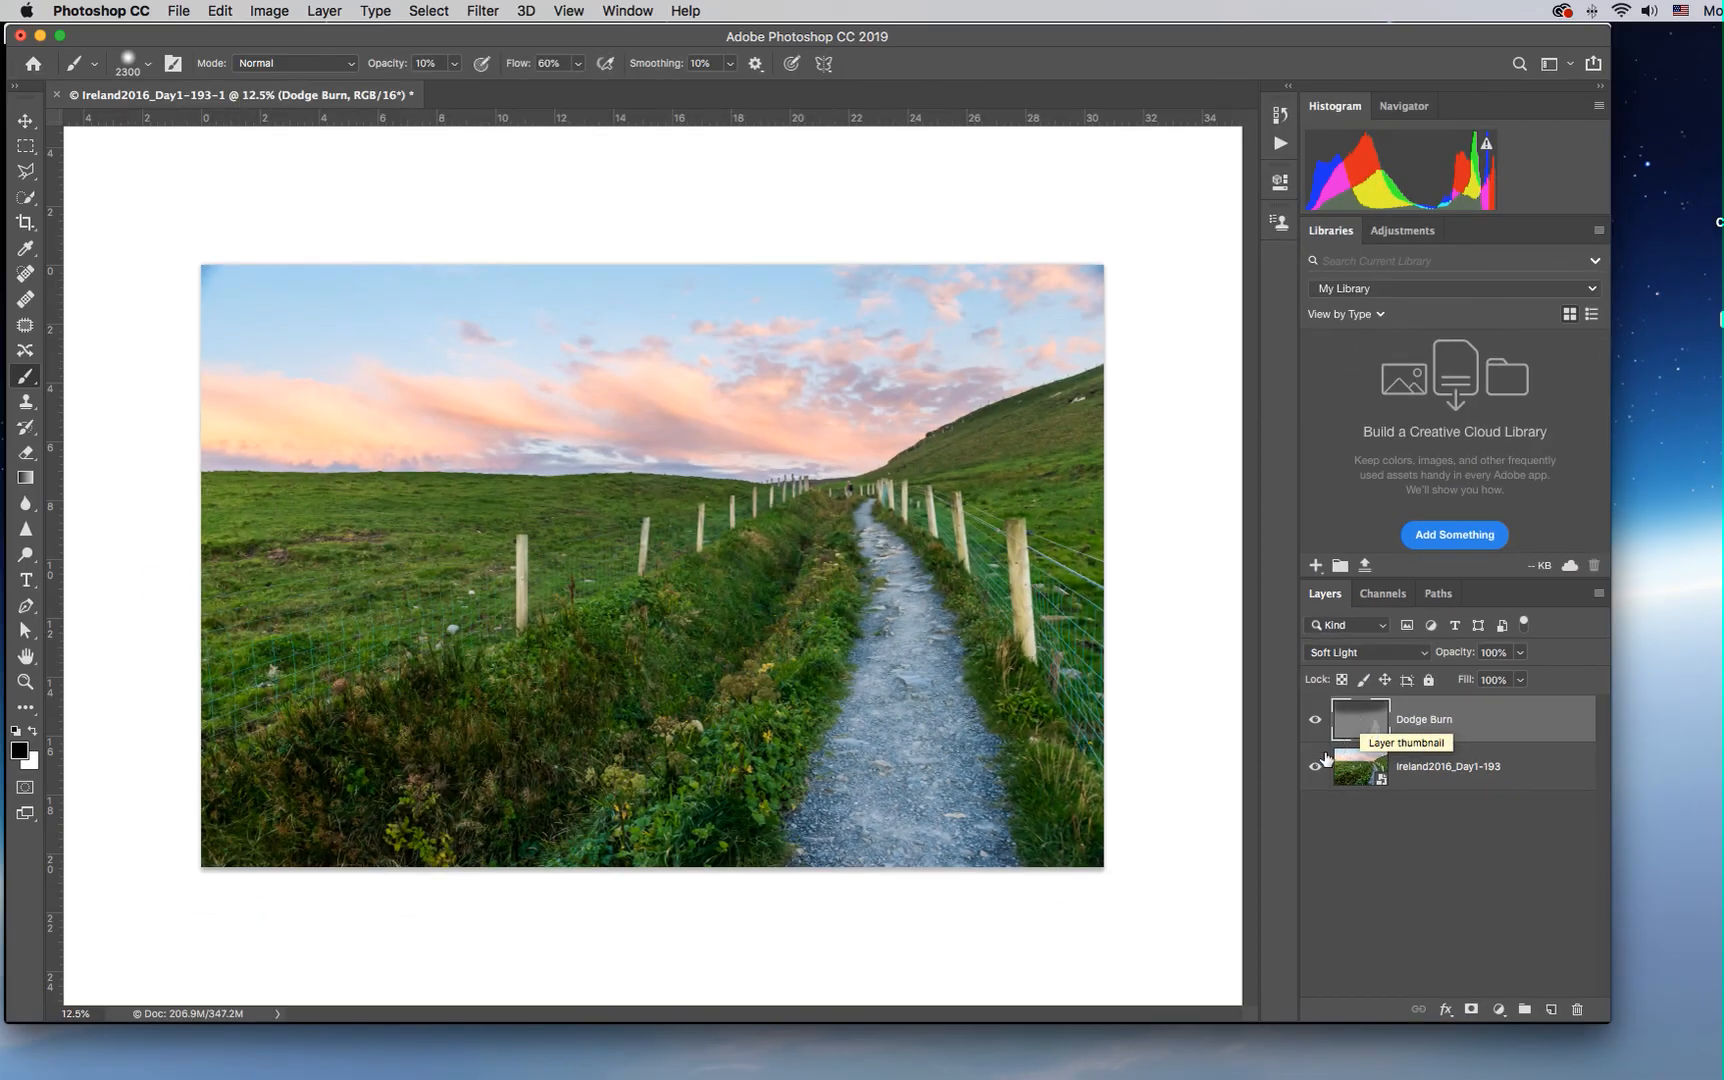
alt+click(1316, 722)
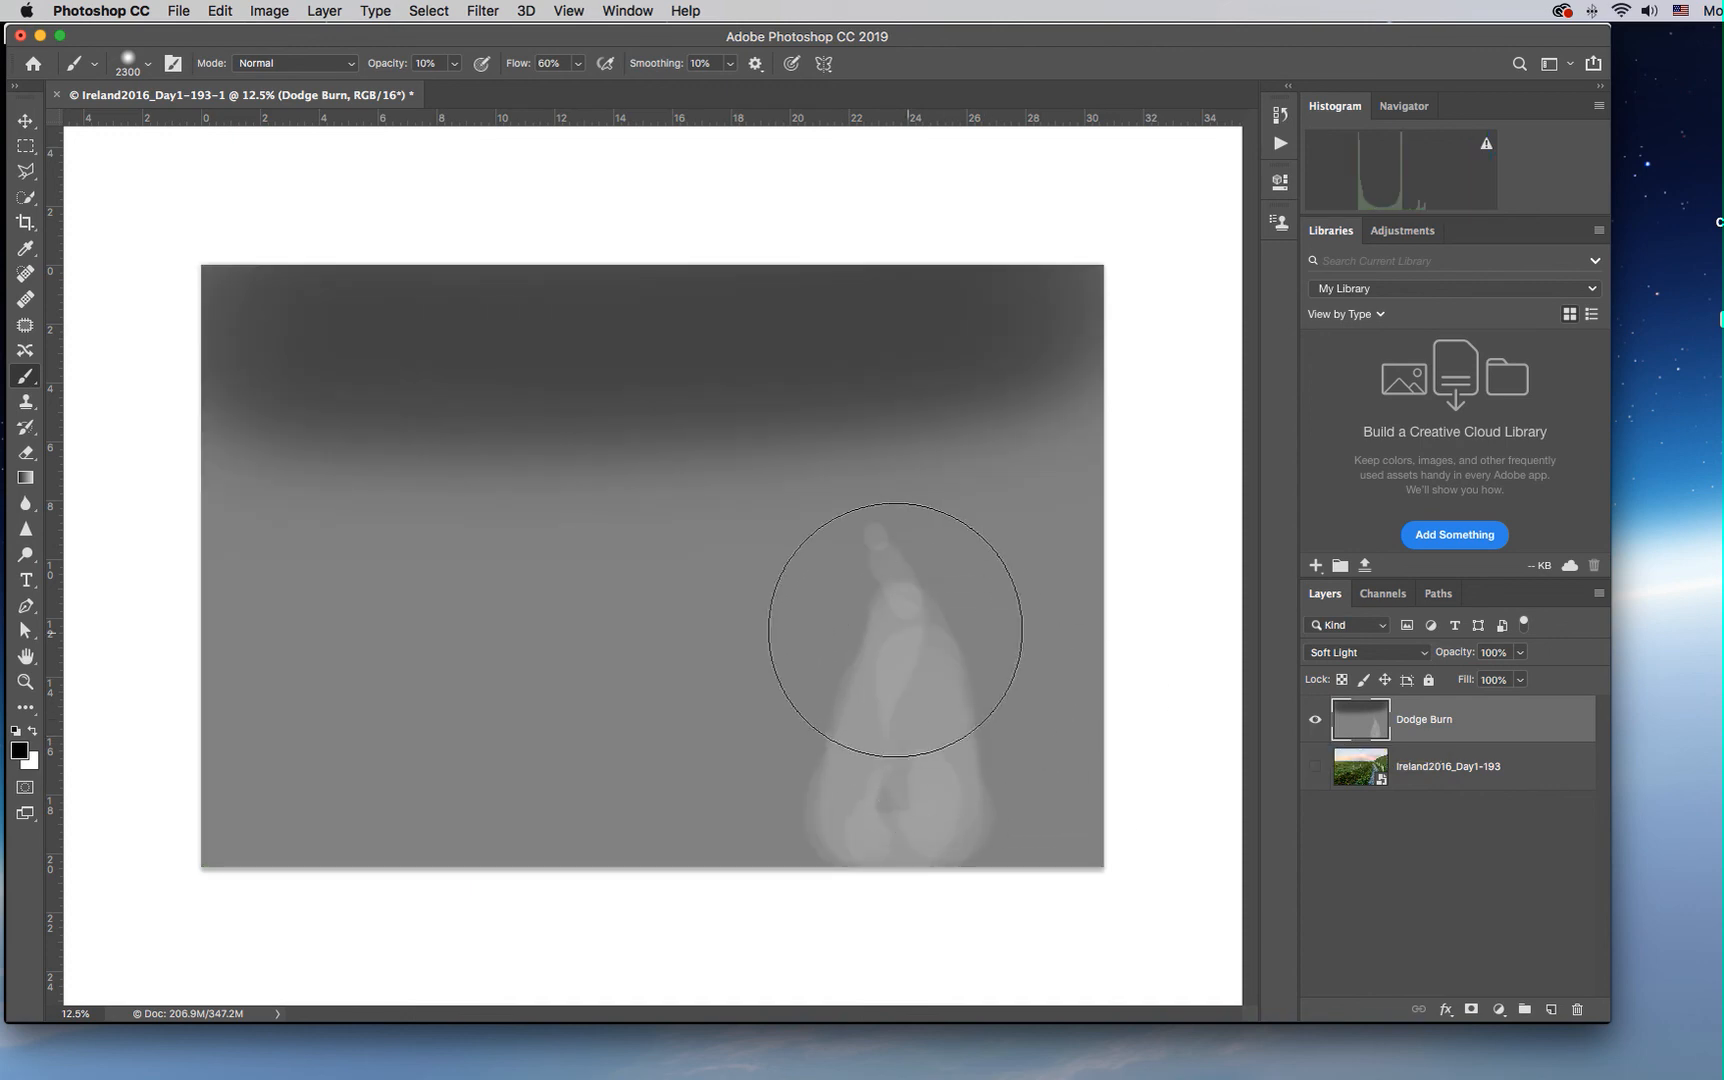
alt+click(1316, 722)
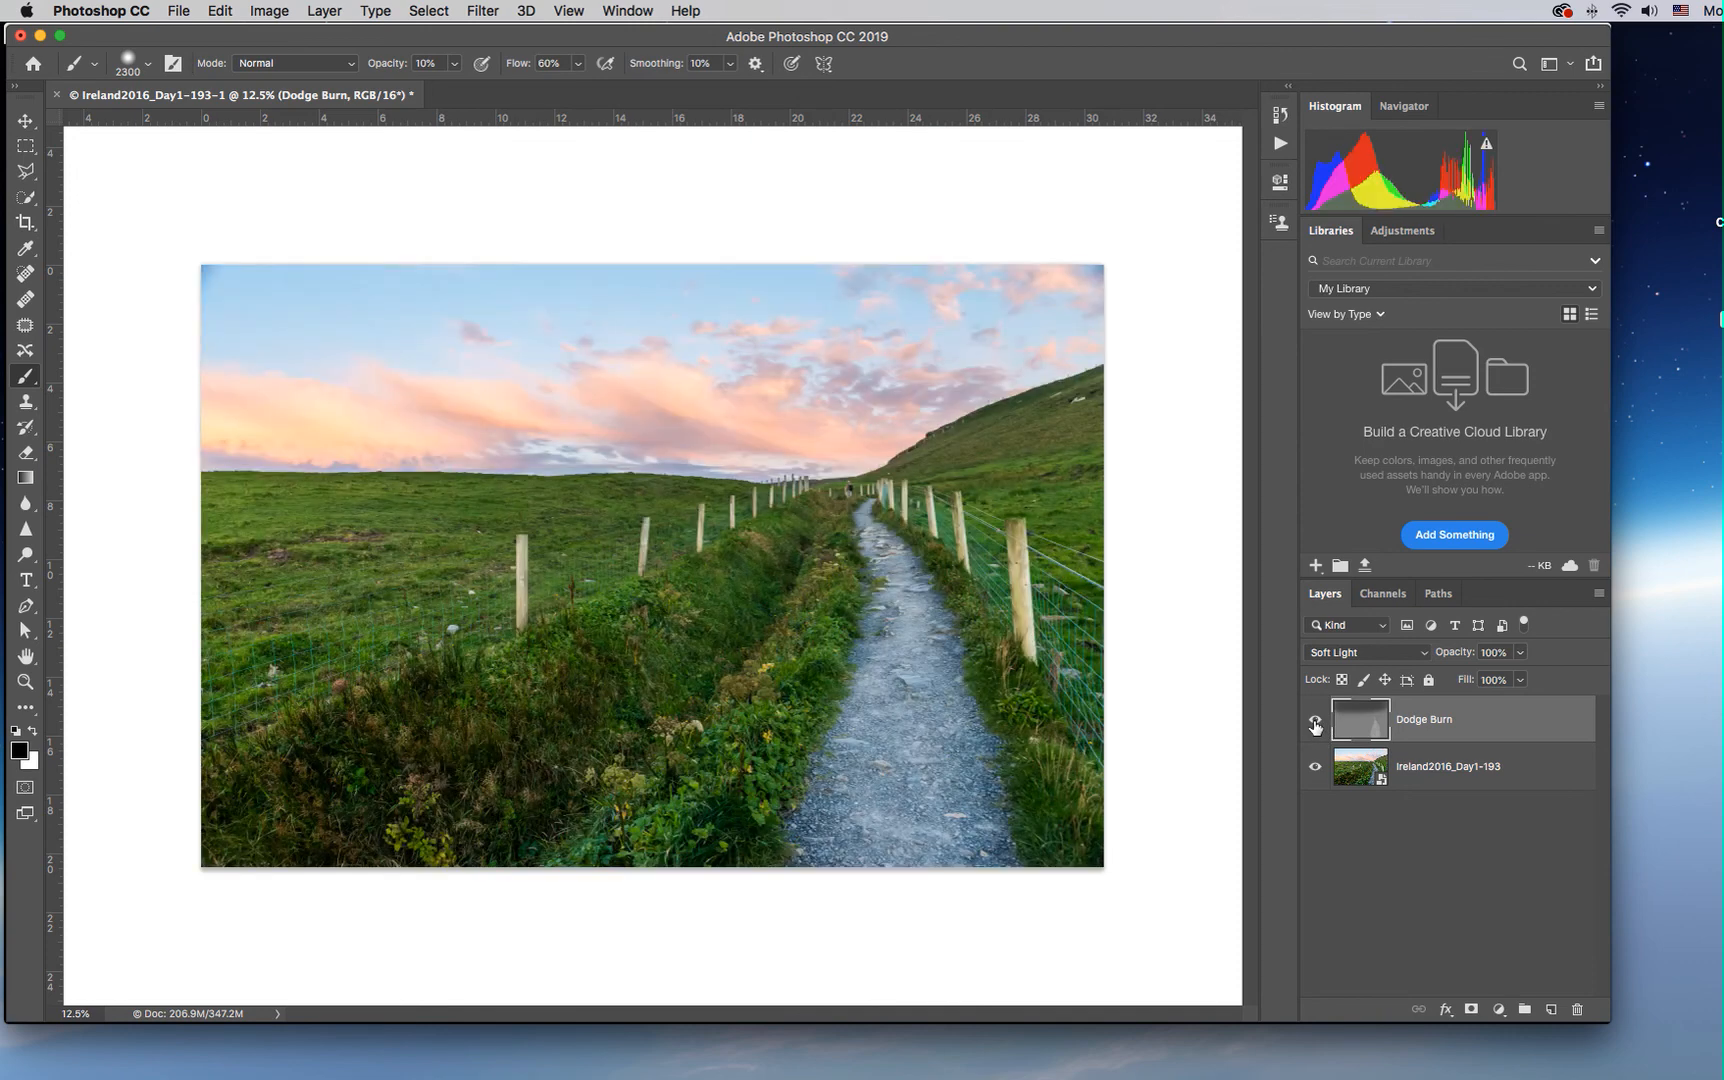